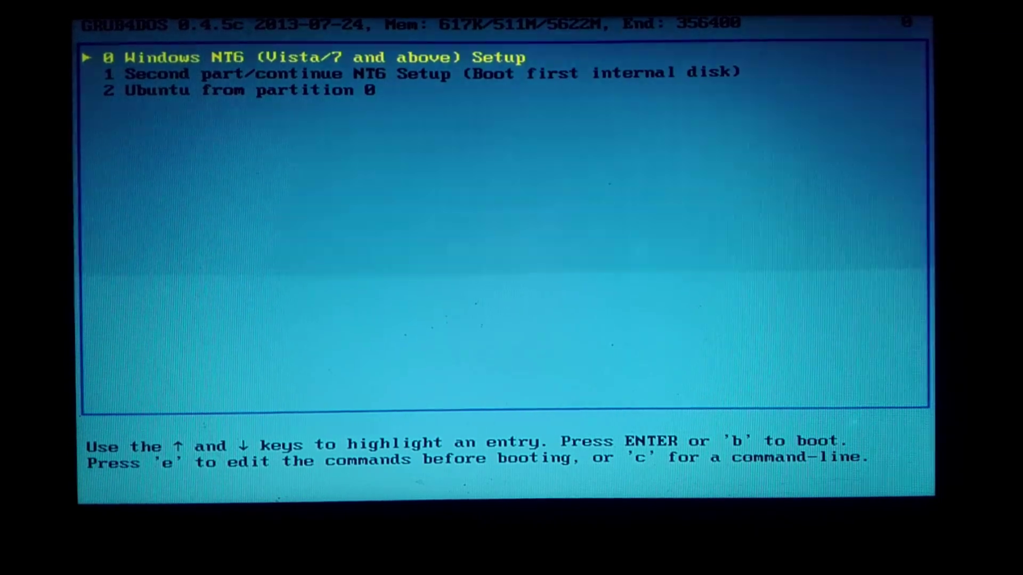
Step: Review the choices under the Windows NT6 Setup boot entry and go back to the Grub4dos main menu
key(Return)
key(Down)
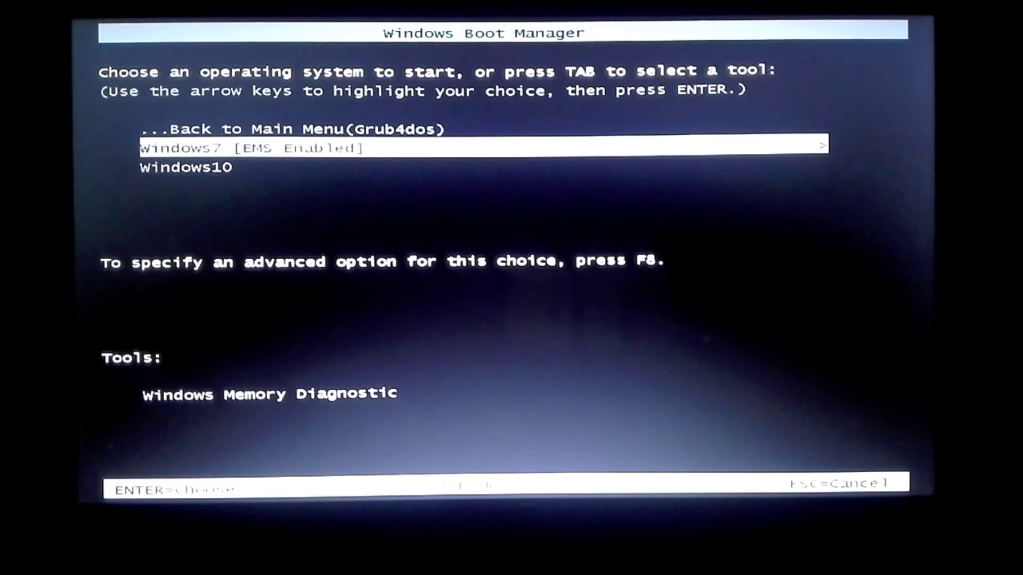
key(Down)
key(Up)
key(Return)
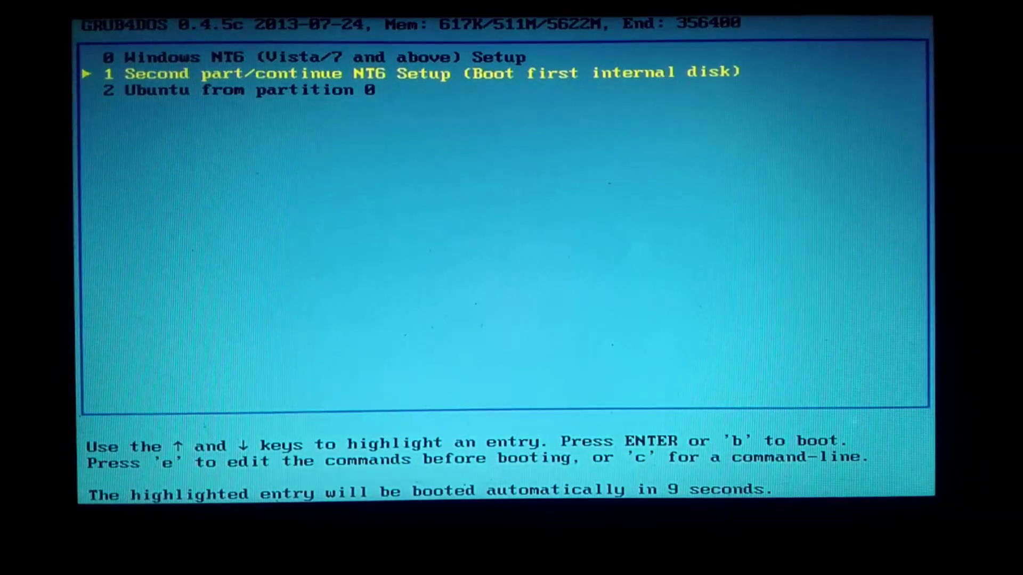
Step: Look at the Ubuntu from partition 0 entry and the Windows NT6 Setup choices, ending at the Grub4dos main menu
key(Down)
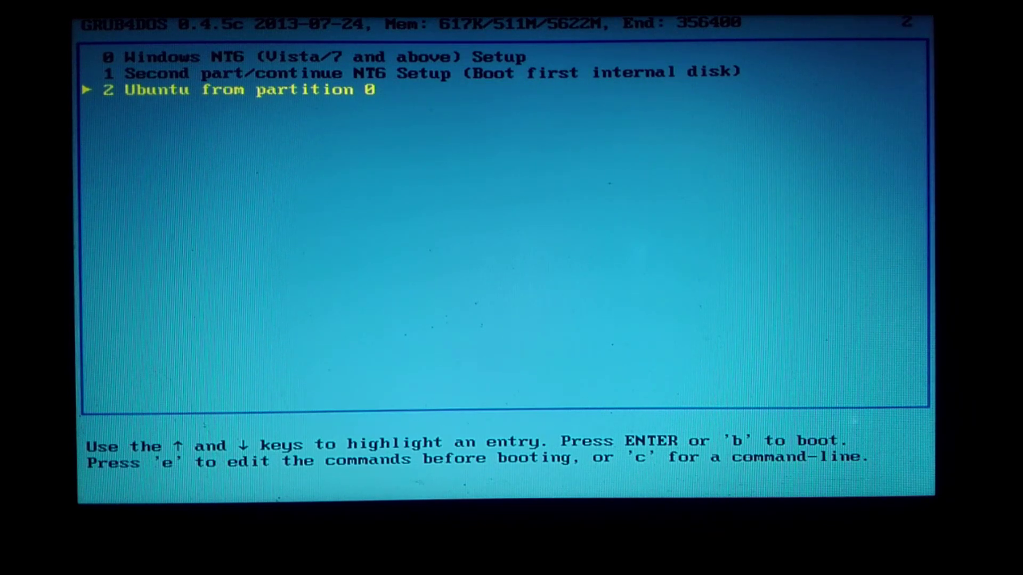
key(Up)
key(Return)
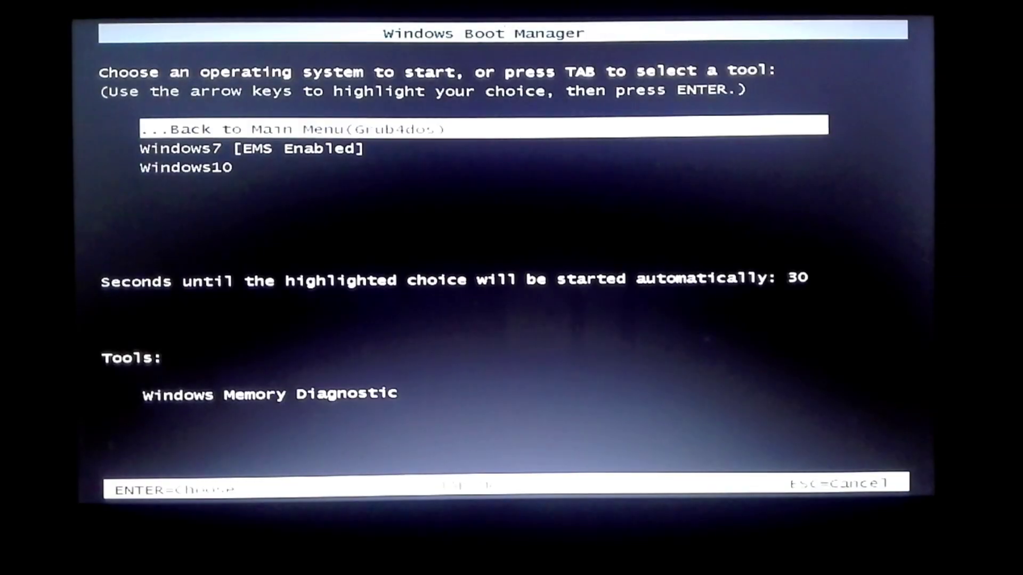
key(Down)
key(Down)
key(Up)
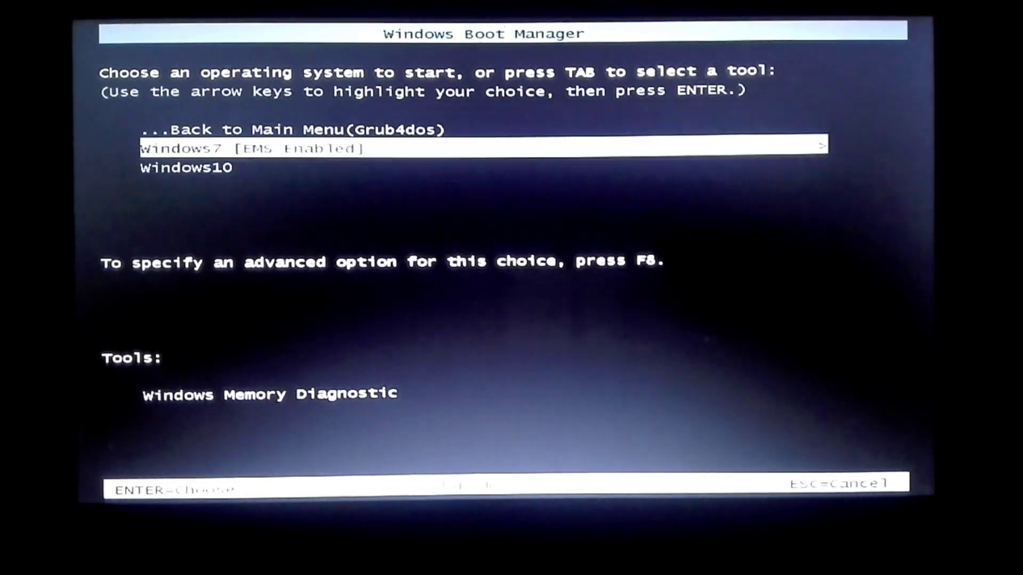
key(Up)
key(Return)
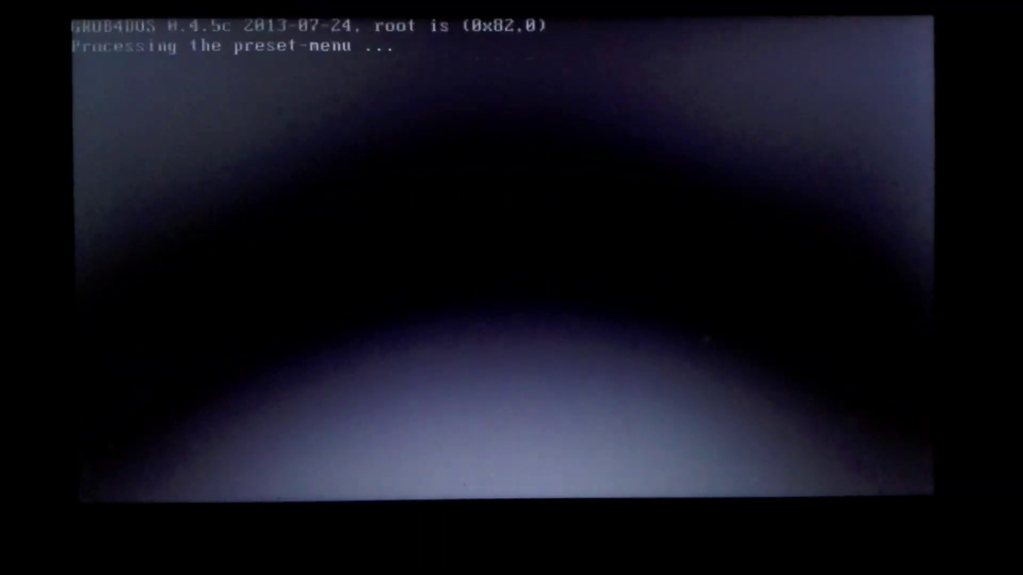
Step: Examine the Ubuntu entry and the Windows7 and Windows10 boot choices once more, returning to the Grub4dos menu
key(Down)
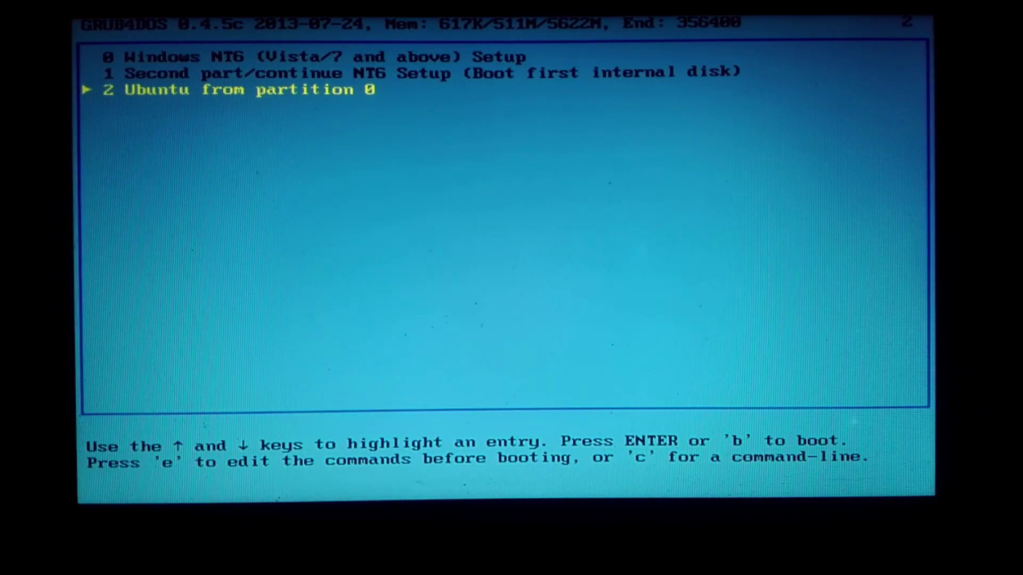
key(Up)
key(Return)
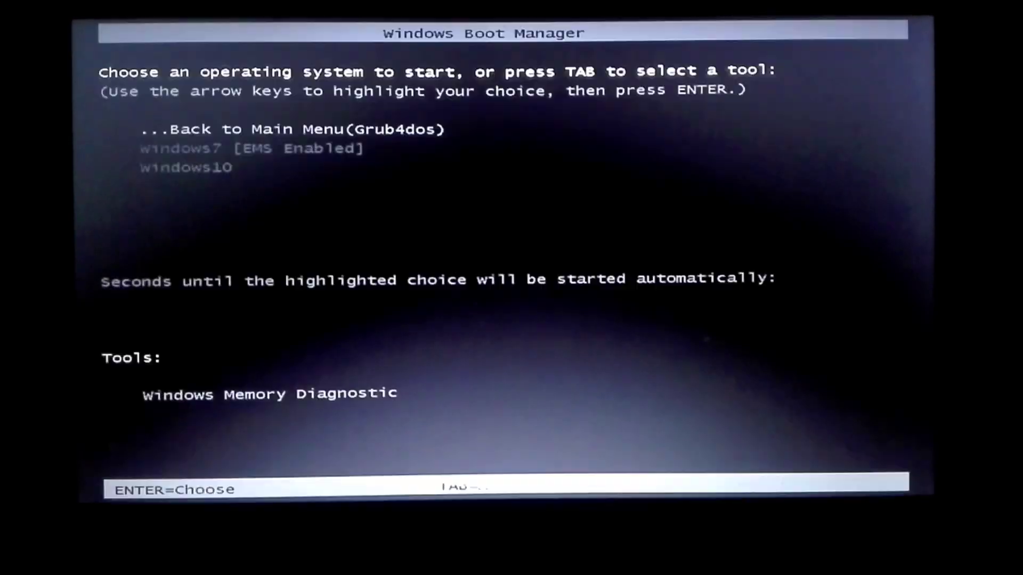
key(Down)
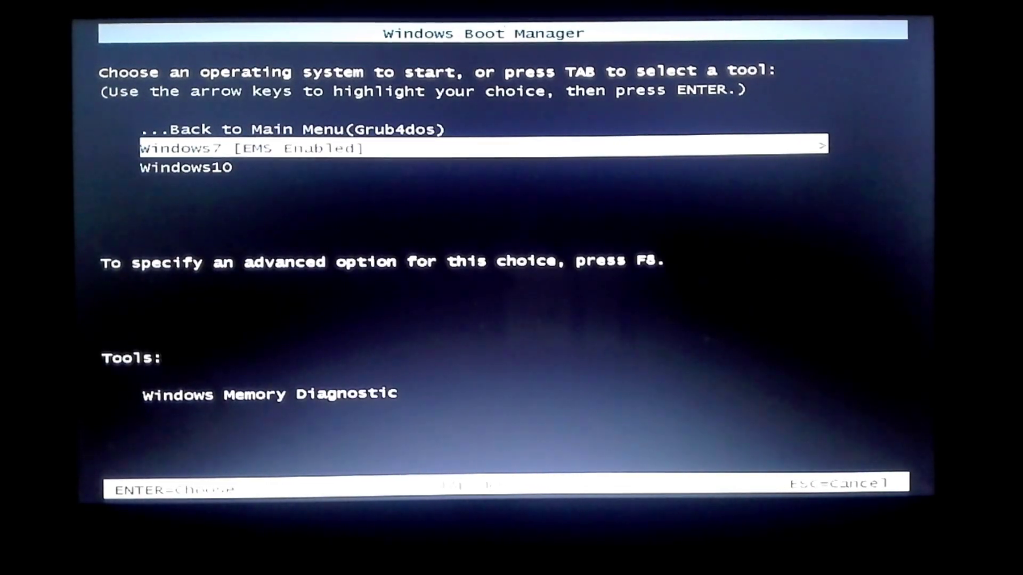
key(Down)
key(Up)
key(Up)
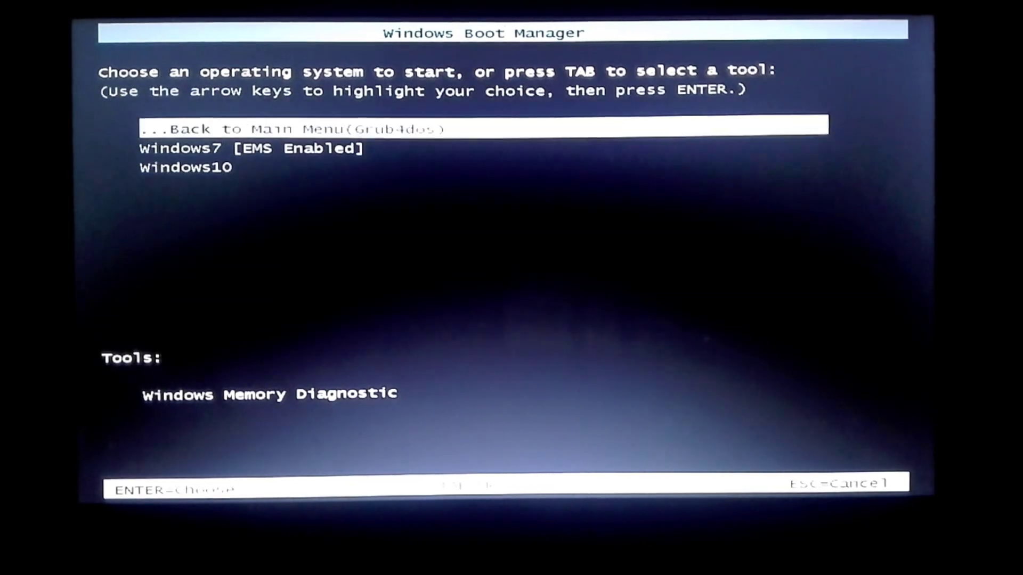
key(Return)
Step: Reopen the Windows NT6 (Vista/7 and above) Setup entry from the Grub4dos menu
key(Down)
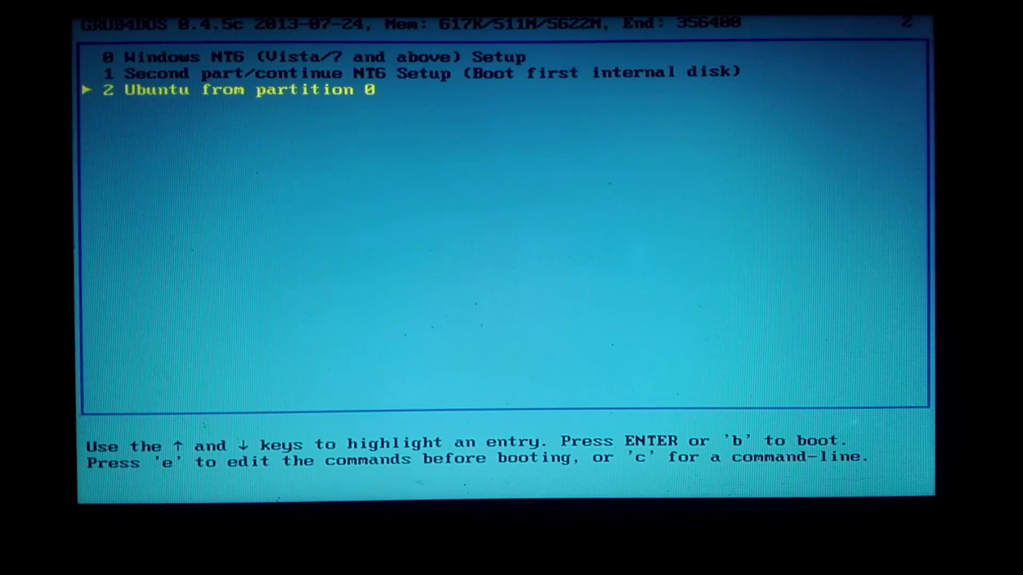
key(Up)
key(Up)
key(Return)
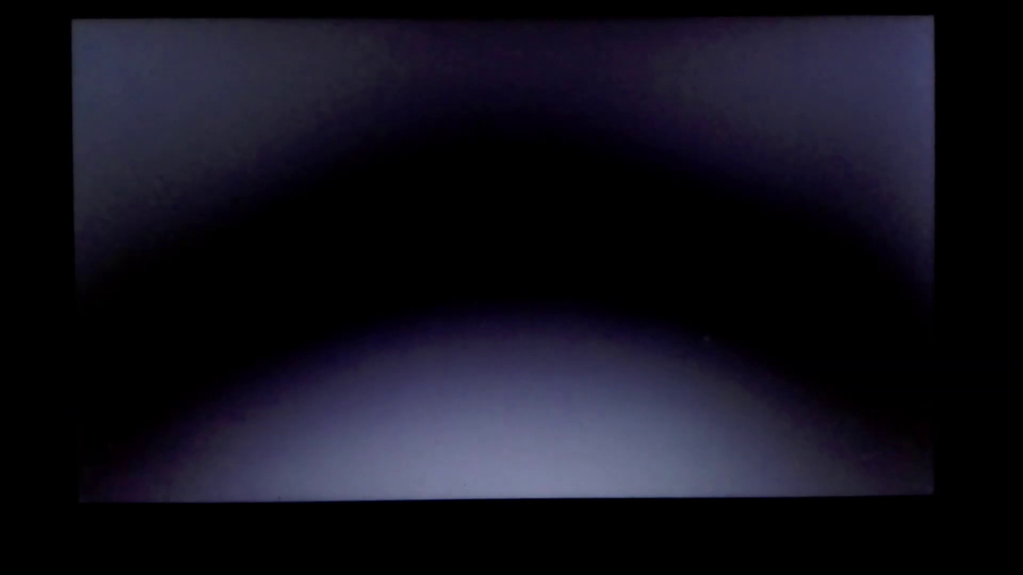
key(Down)
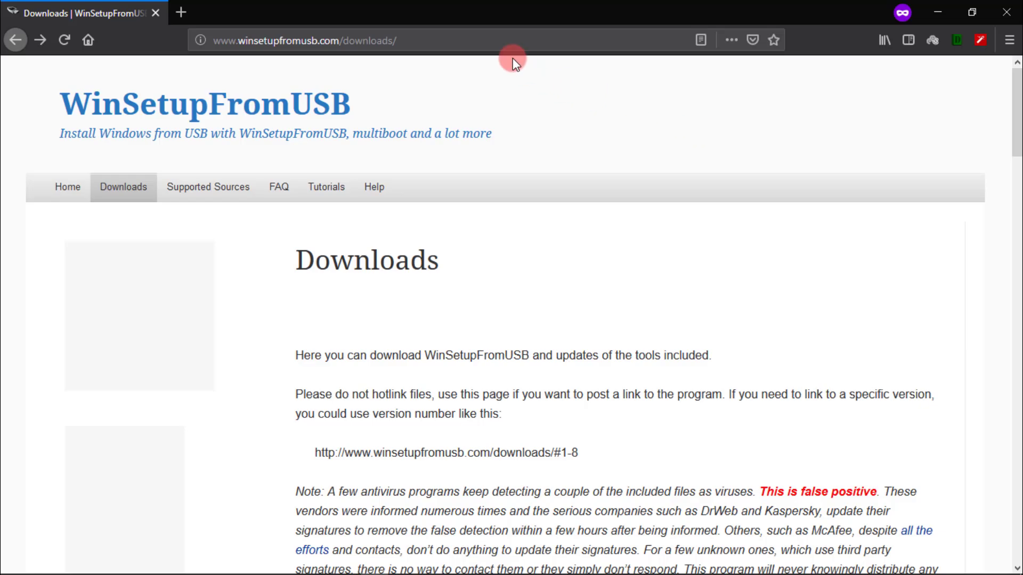
Step: Download WinSetupFromUSB-1-8.exe from the WinSetupFromUSB 1.8 section of the site's downloads page
click(469, 40)
click(556, 272)
scroll(555, 273, down, 5)
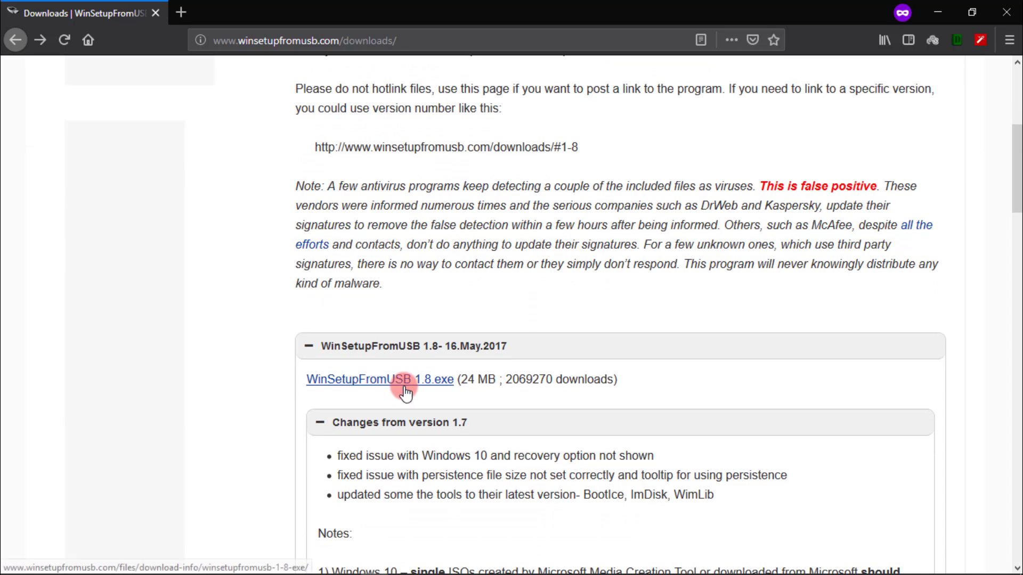
click(427, 388)
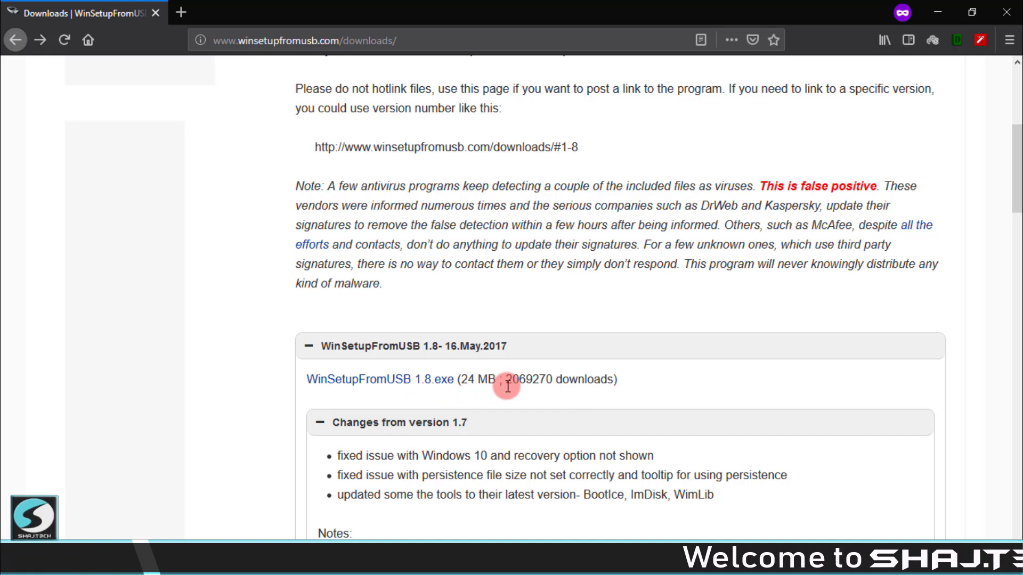
click(426, 380)
scroll(432, 386, down, 4)
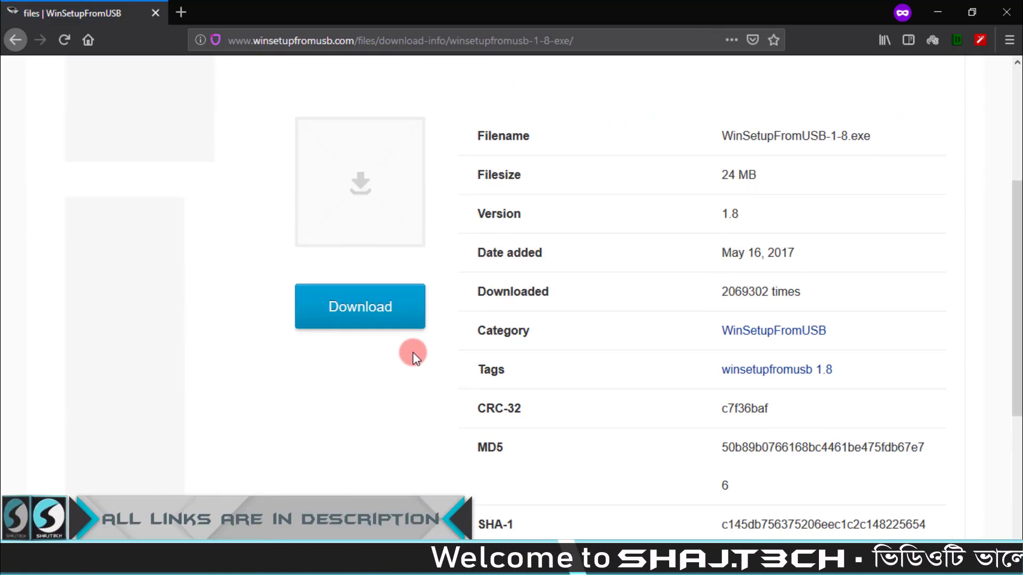
click(354, 315)
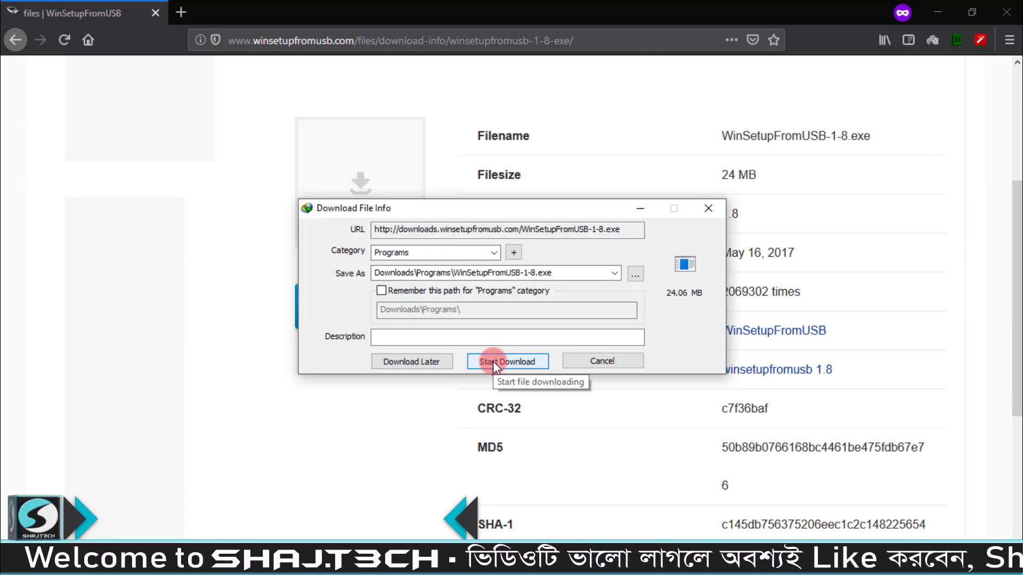
click(493, 362)
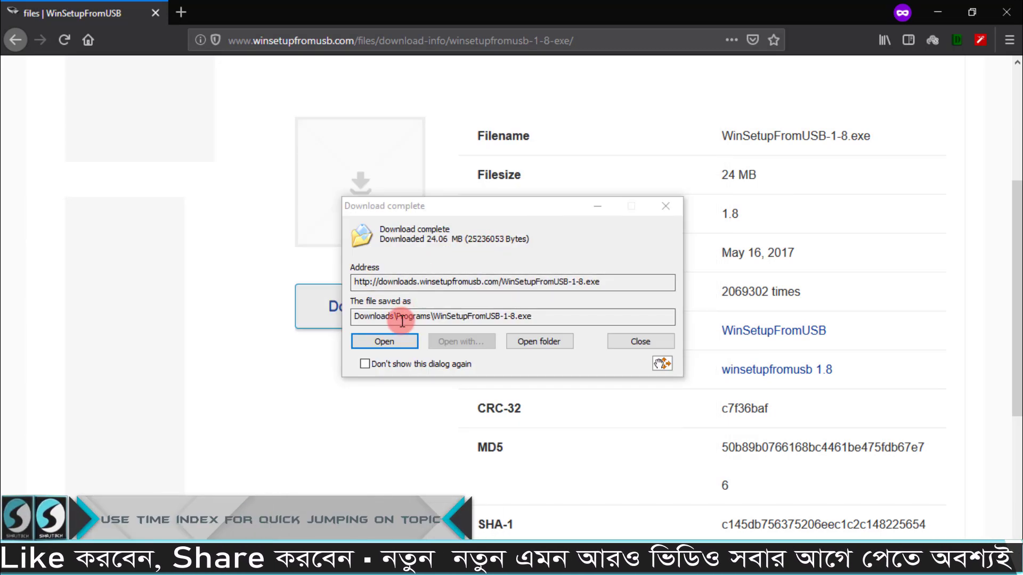
Step: Run the downloaded self-extracting archive and extract its files to the Desktop
click(386, 342)
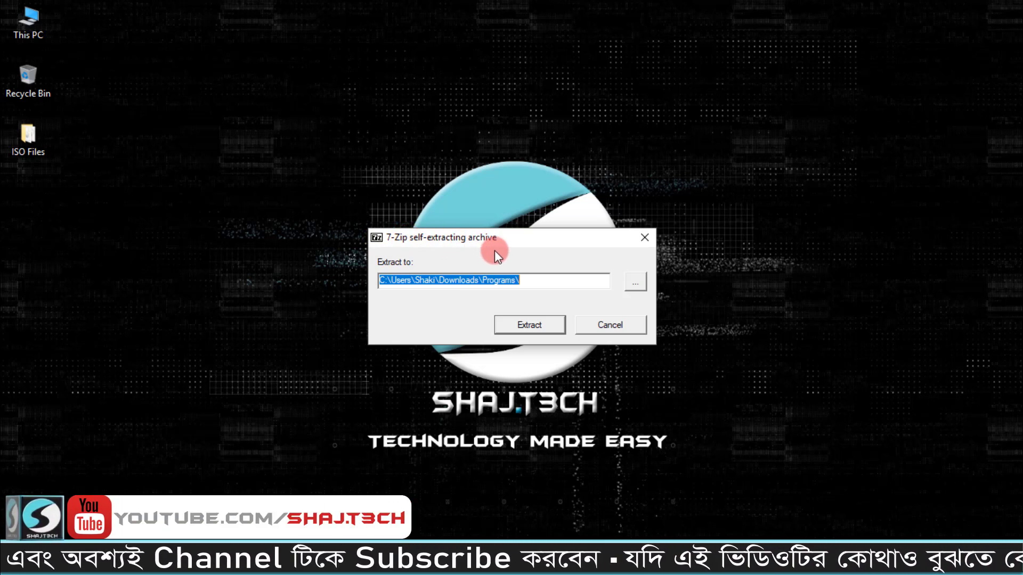
click(634, 283)
click(459, 242)
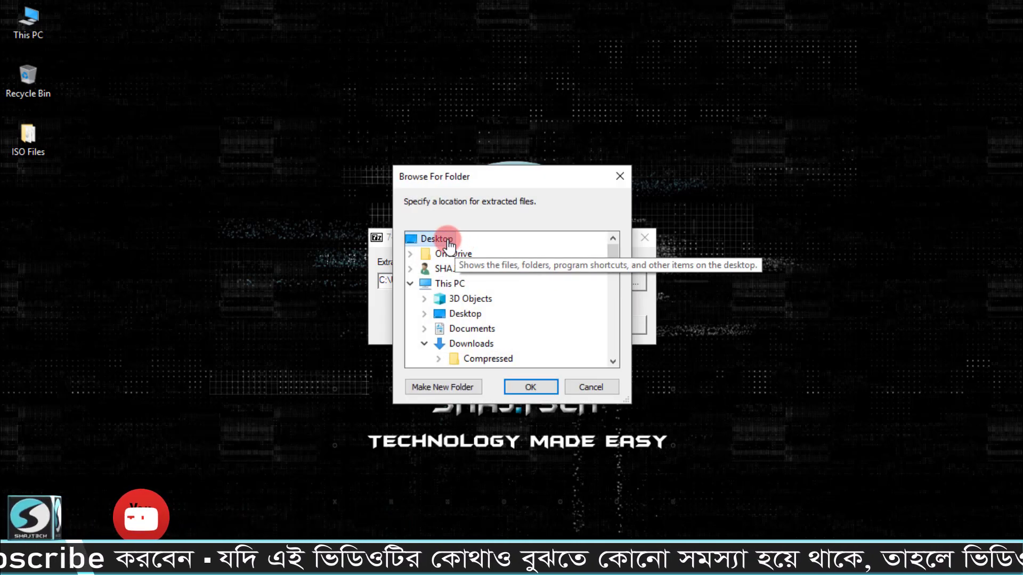
click(531, 385)
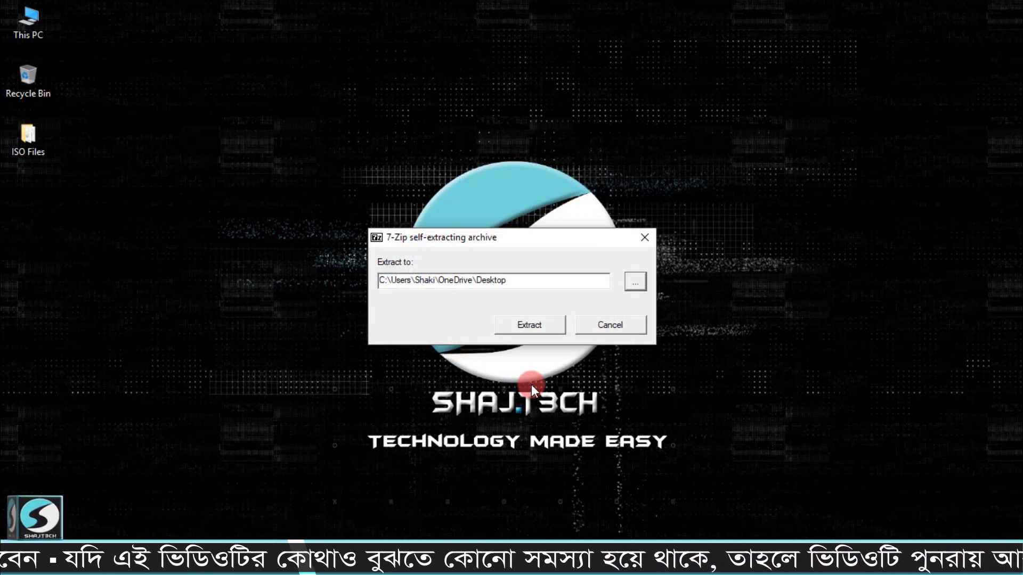
click(542, 326)
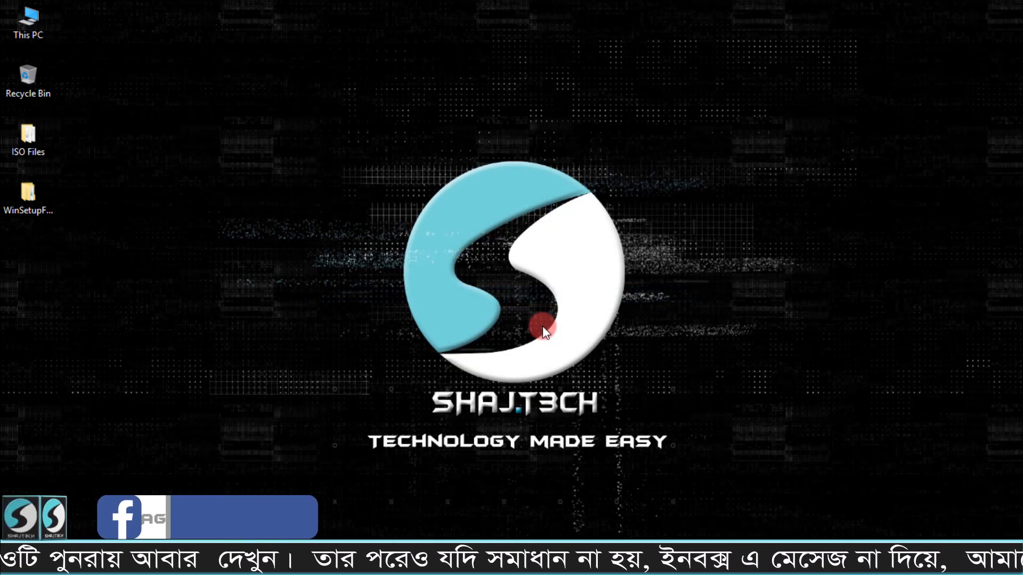
Step: Open the extracted WinSetupFromUSB-1-8 folder on the desktop and look at This PC
double_click(27, 197)
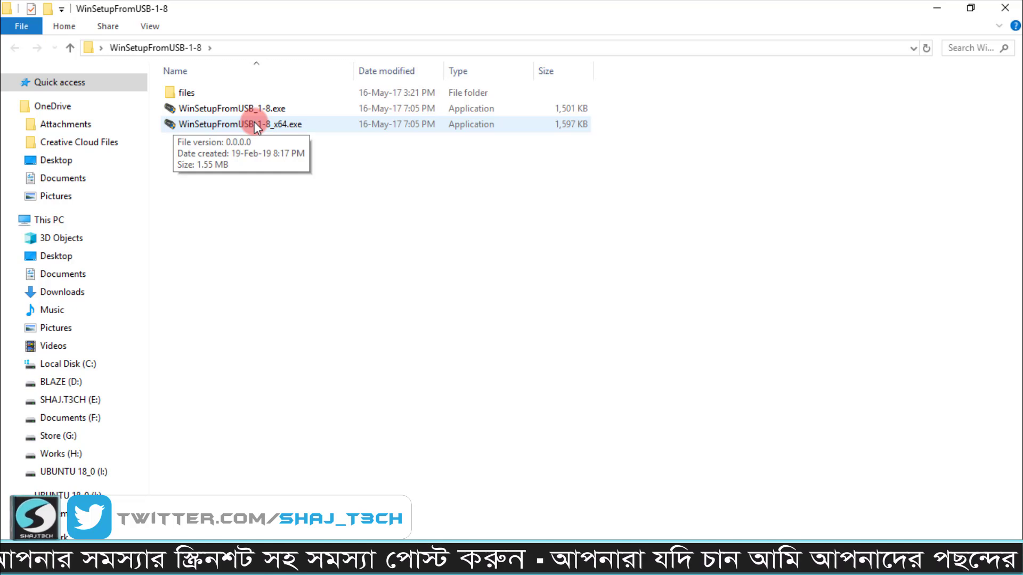
click(49, 220)
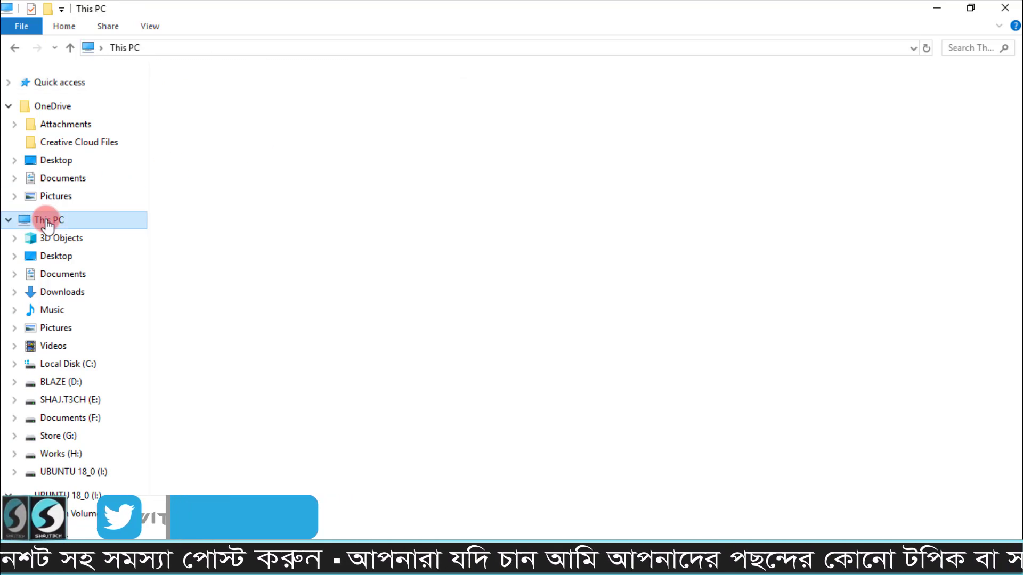
right_click(368, 411)
click(389, 401)
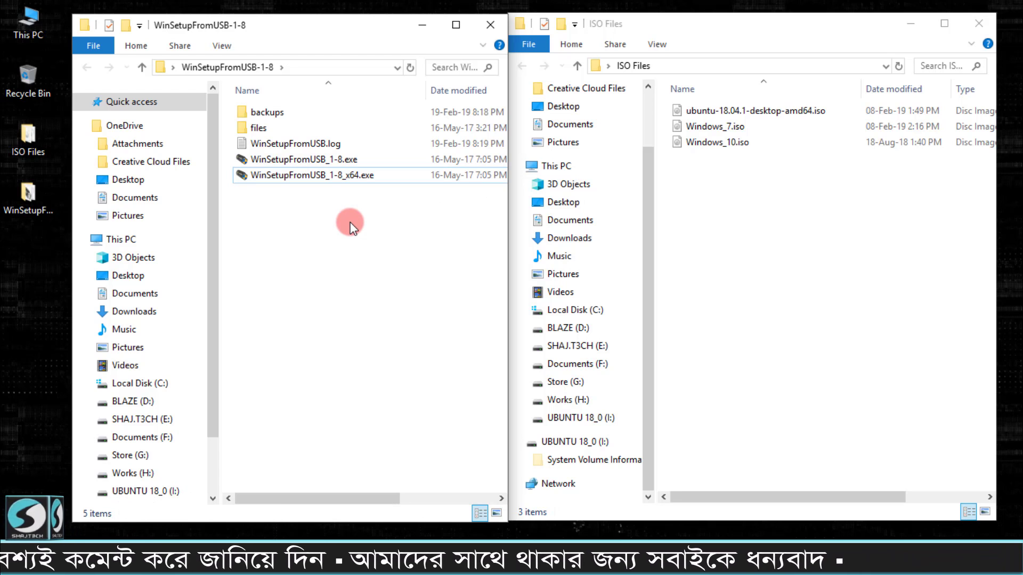
Step: Launch WinSetupFromUSB_1-8_x64.exe and refresh its USB disk list for the JetFlash Transcend 64GB drive, dismissing the partition warnings
double_click(342, 176)
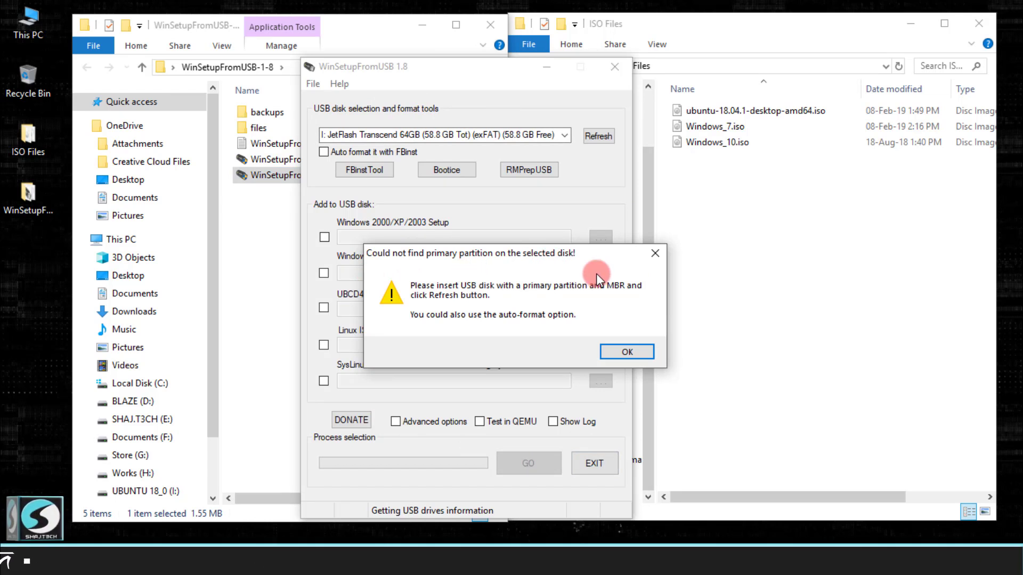
click(623, 351)
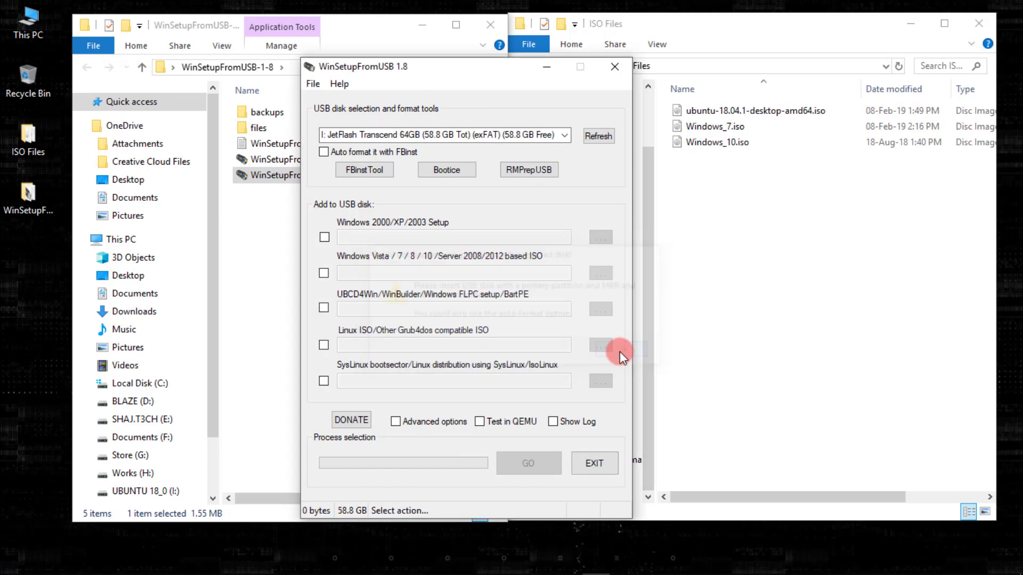
click(326, 136)
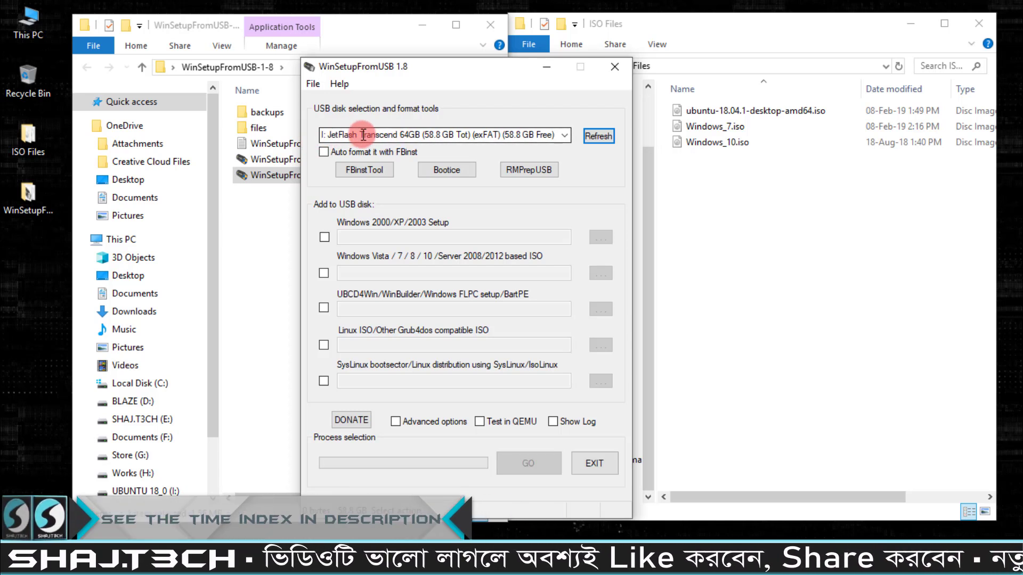
click(607, 137)
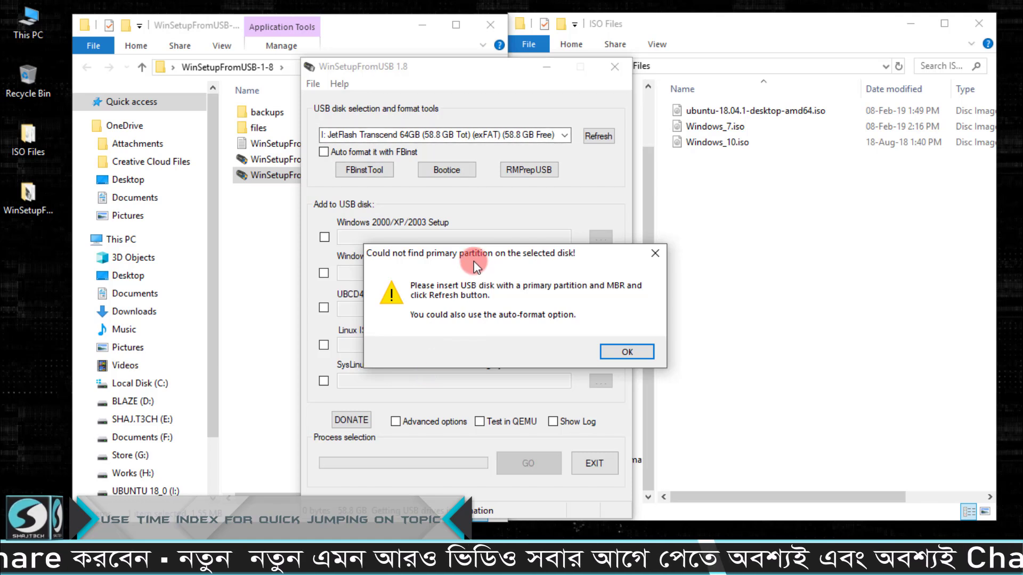
drag(474, 259, 463, 242)
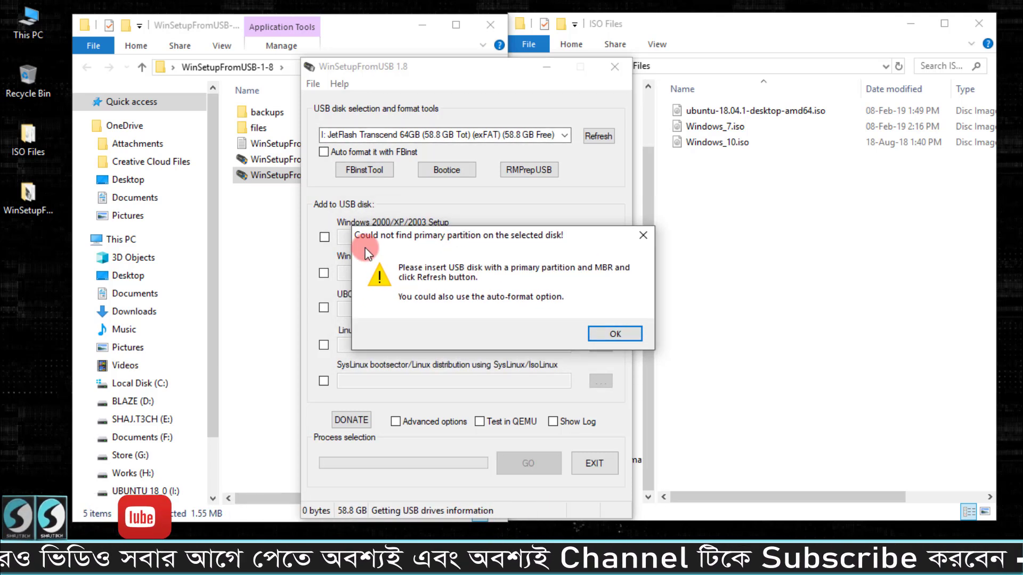
key(Return)
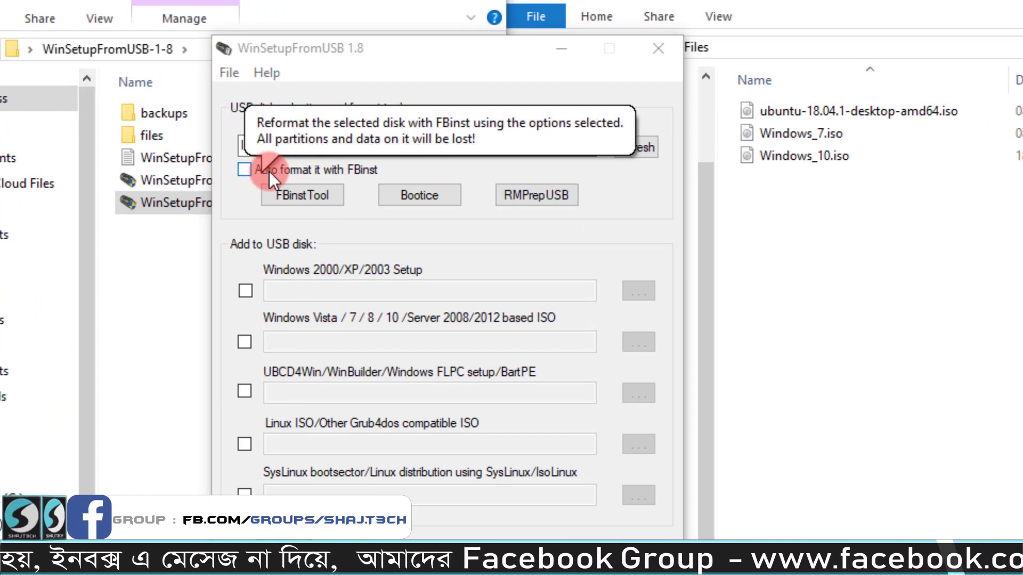
Step: Enable auto-format with FBinst as FAT32, and turn on custom menu names for Vista/7/8/Server Source in the advanced options
click(246, 171)
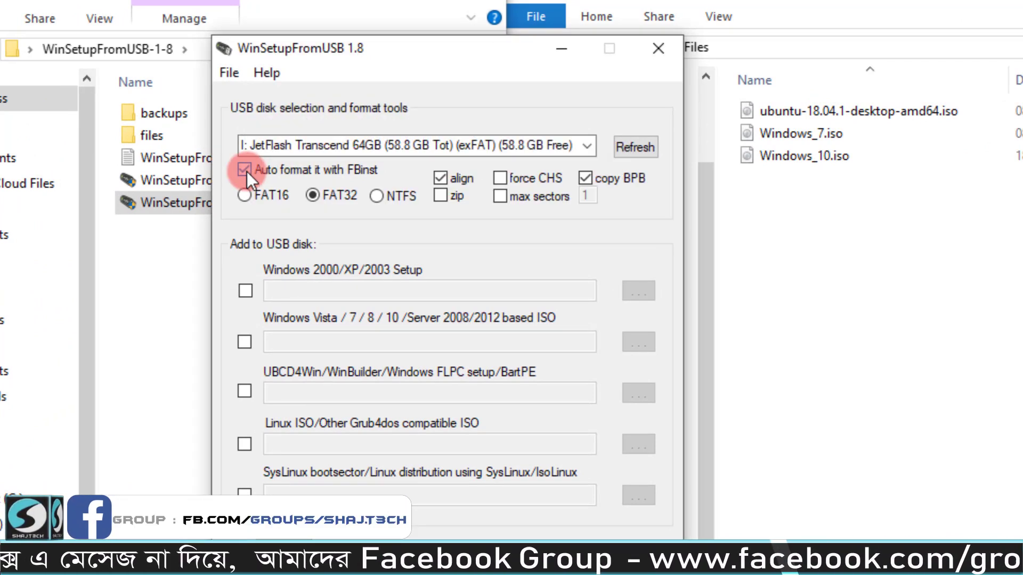
click(315, 199)
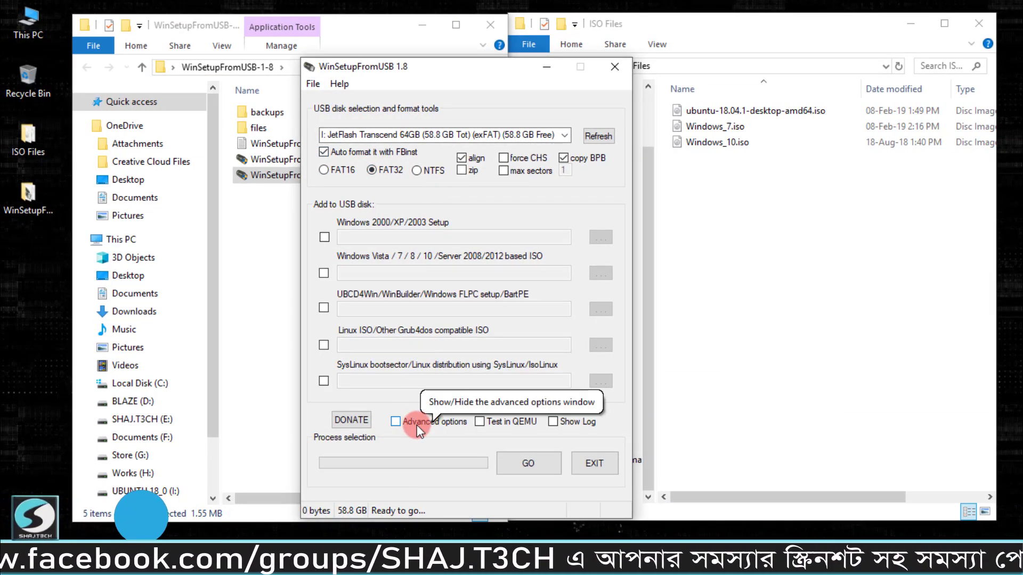
click(401, 425)
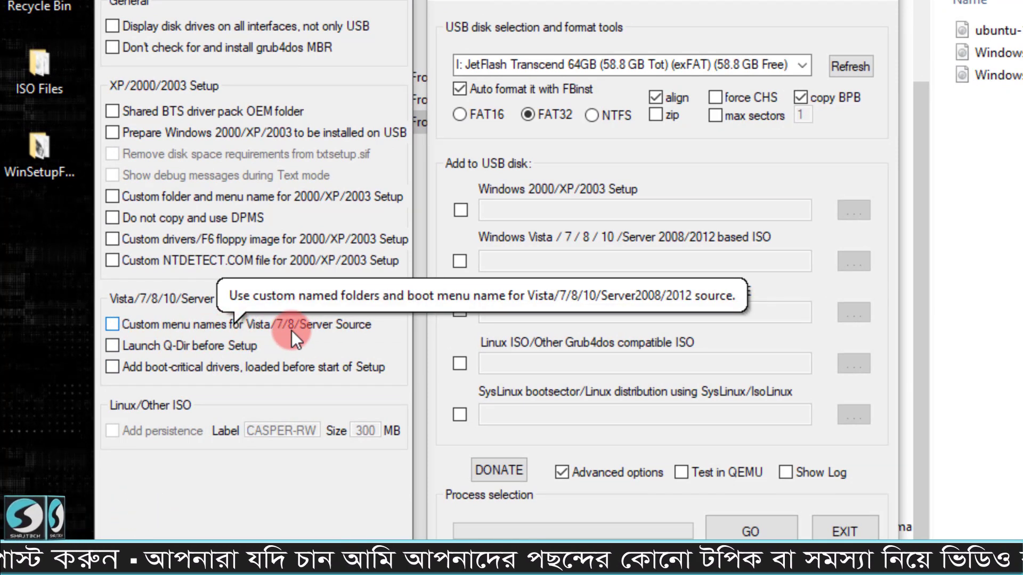
click(111, 325)
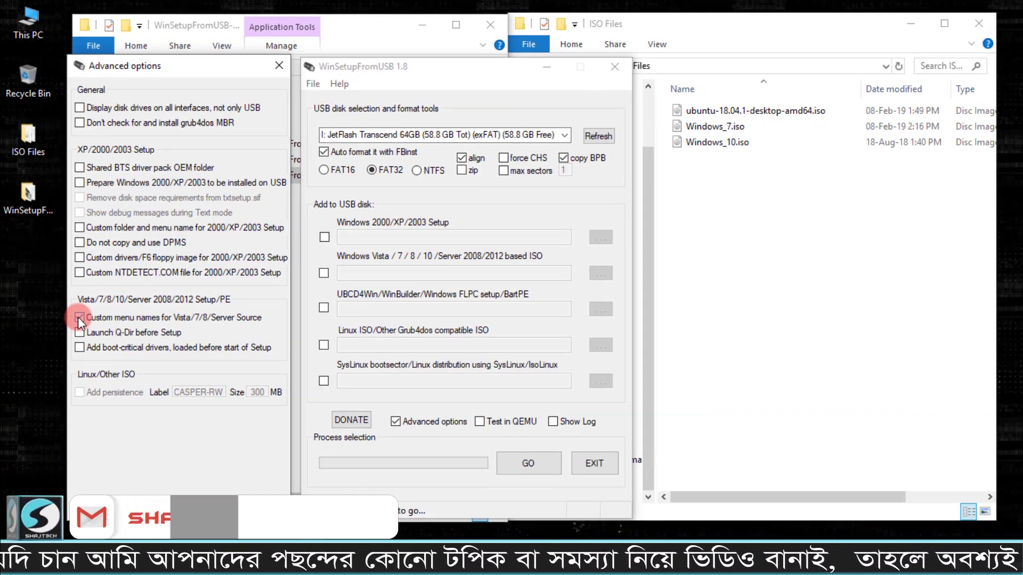
Step: Close the advanced options and look over the three installer images in the ISO Files folder
click(279, 61)
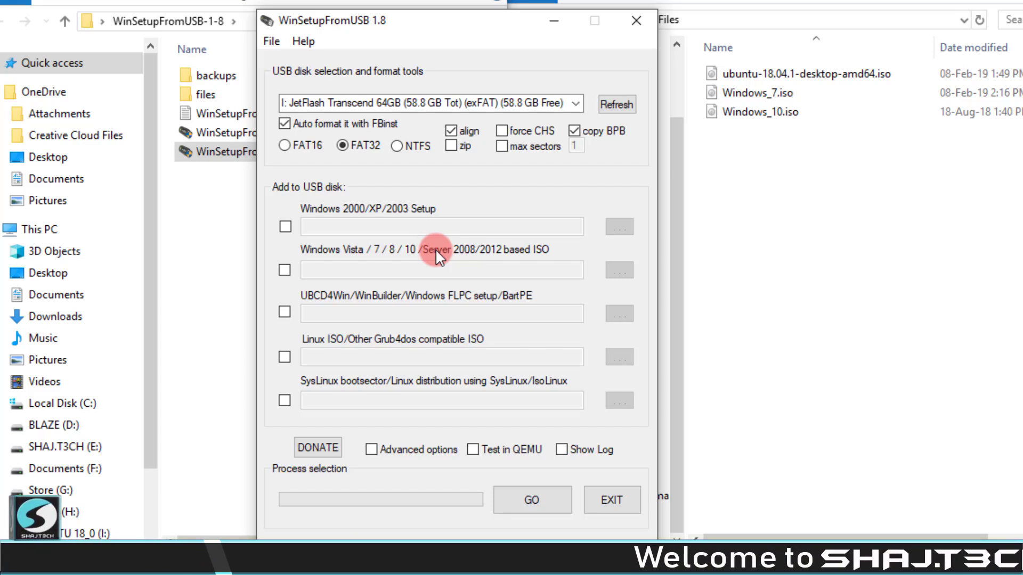
drag(777, 228, 752, 80)
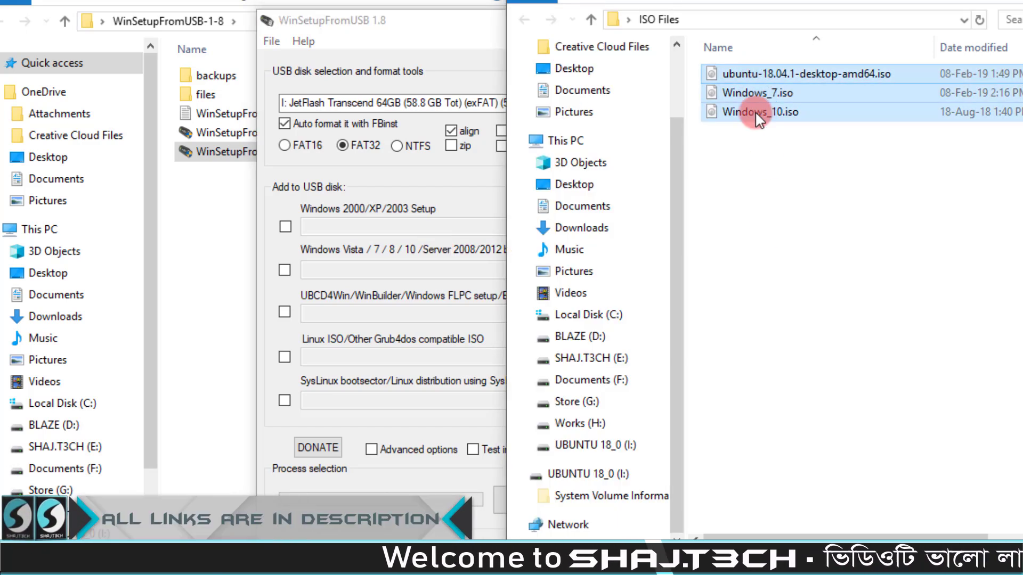
click(769, 169)
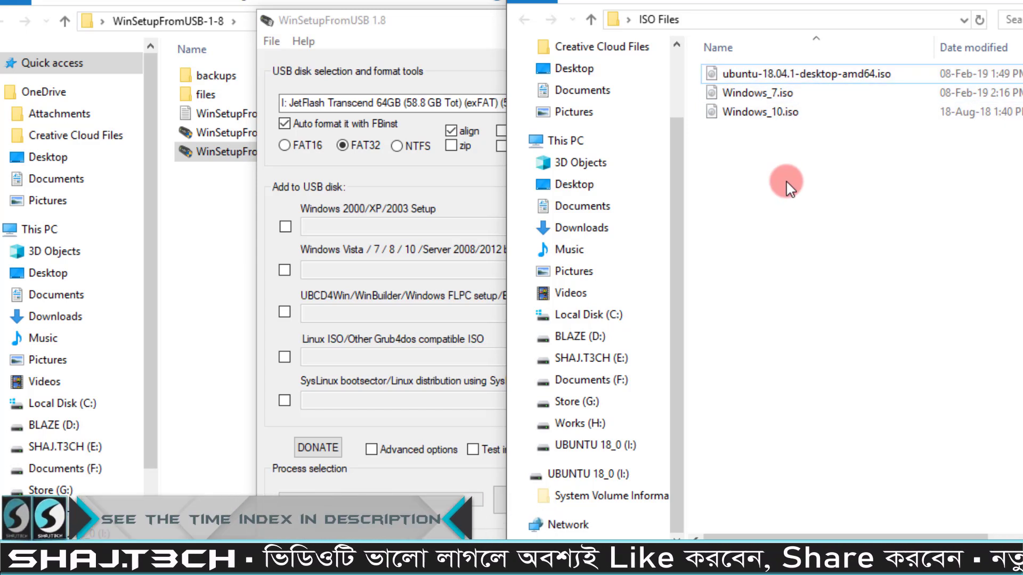
drag(817, 235, 743, 76)
click(774, 195)
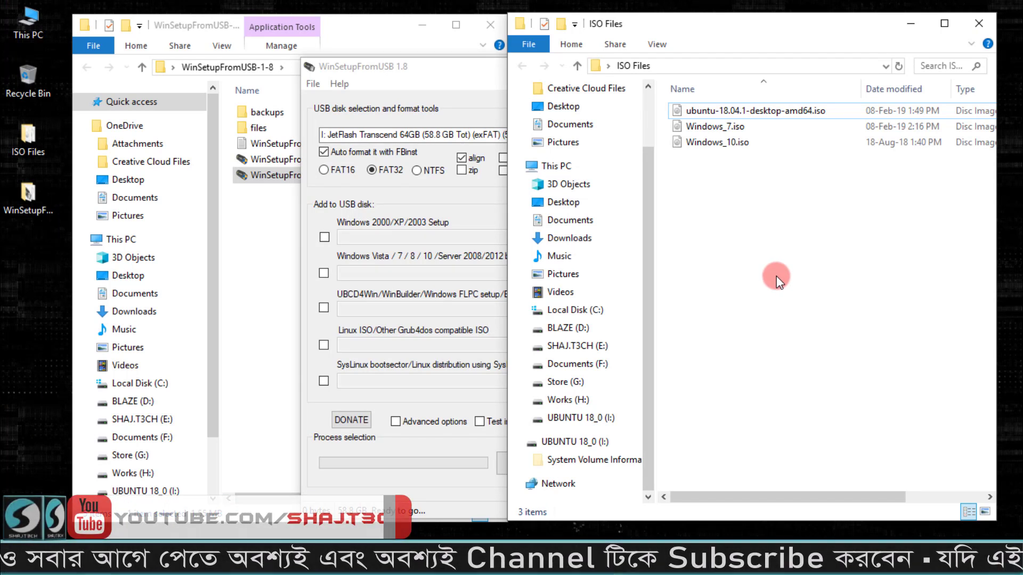
drag(812, 278, 731, 110)
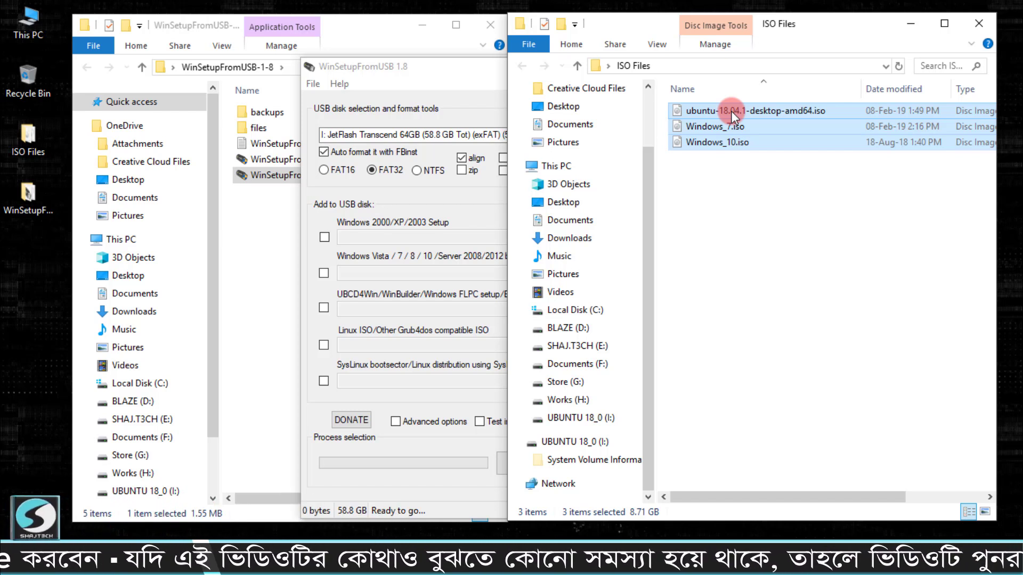
click(749, 228)
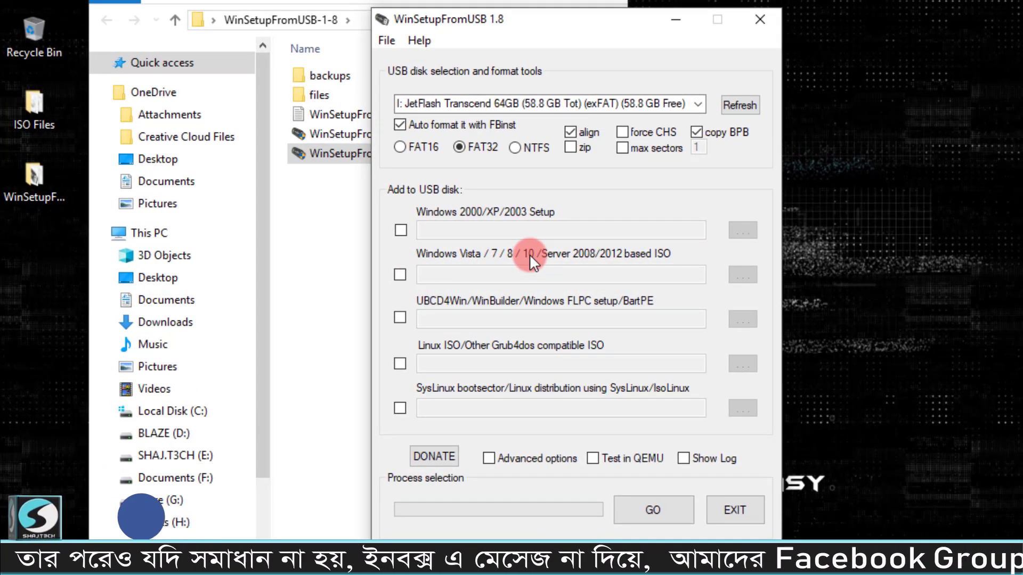
Step: Enable the Windows Vista/7/8/10/Server source and choose Windows_7.iso from the ISO Files folder on the Desktop
click(400, 275)
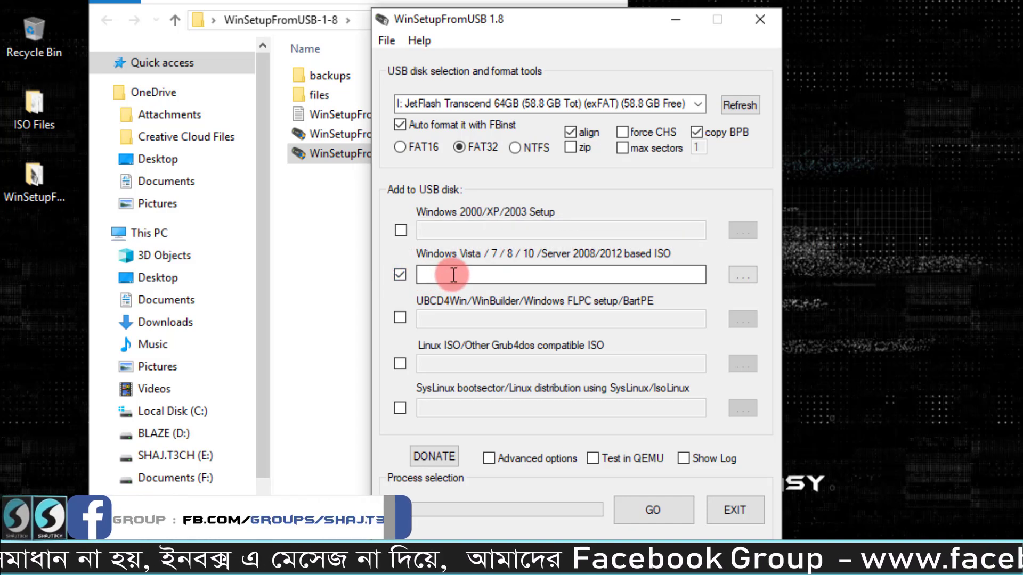
click(751, 280)
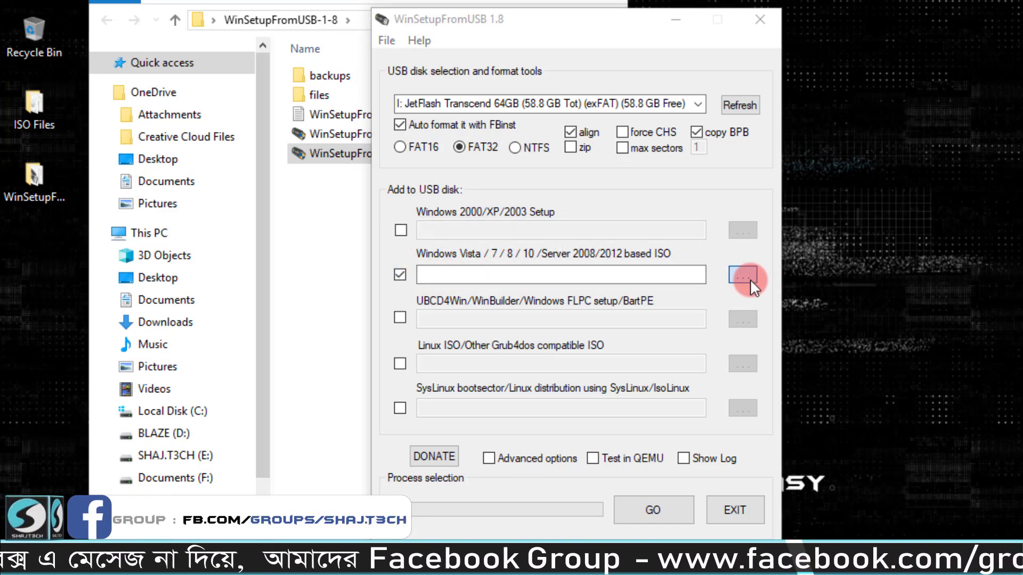
click(95, 91)
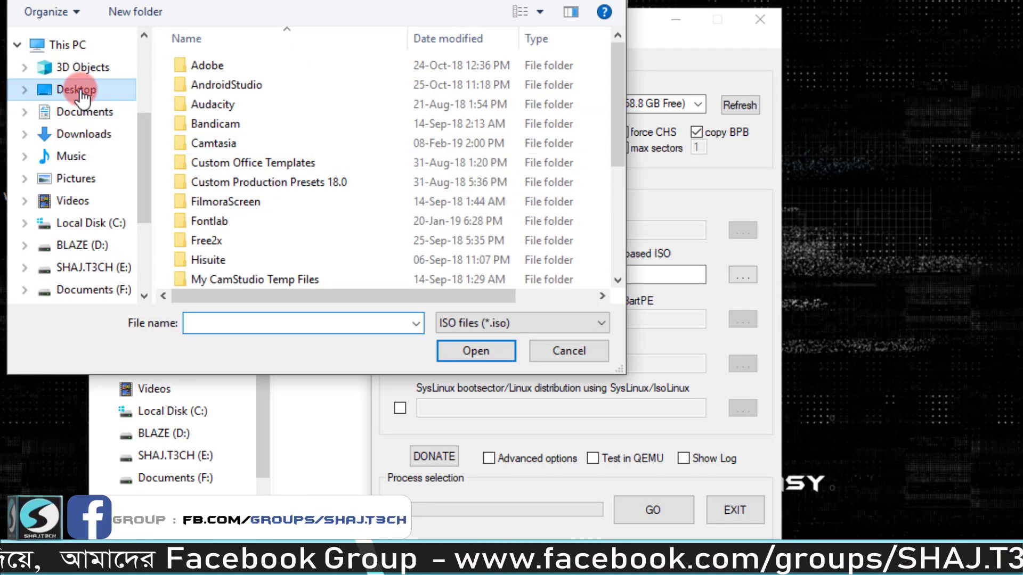
double_click(428, 86)
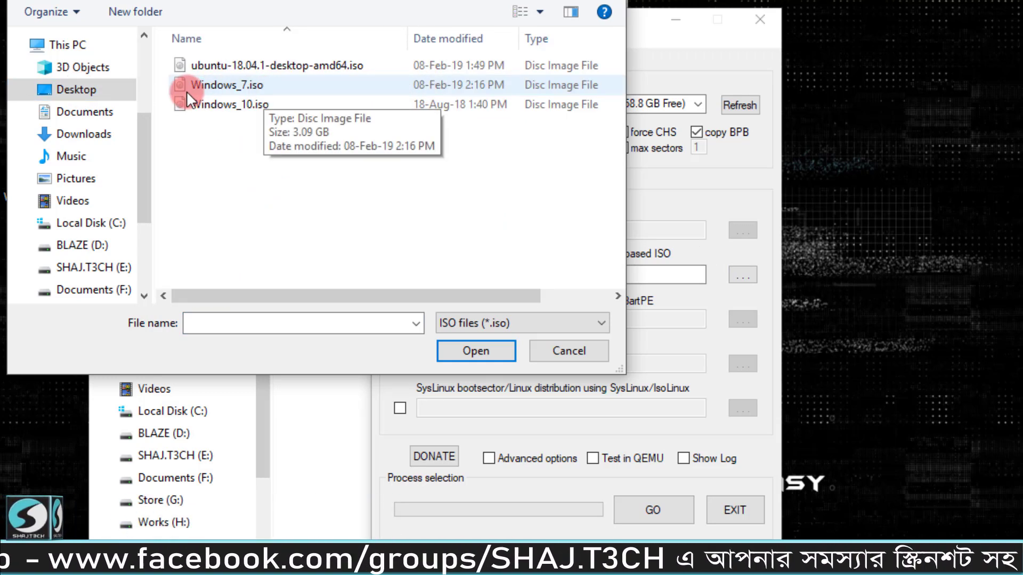
click(240, 87)
double_click(241, 87)
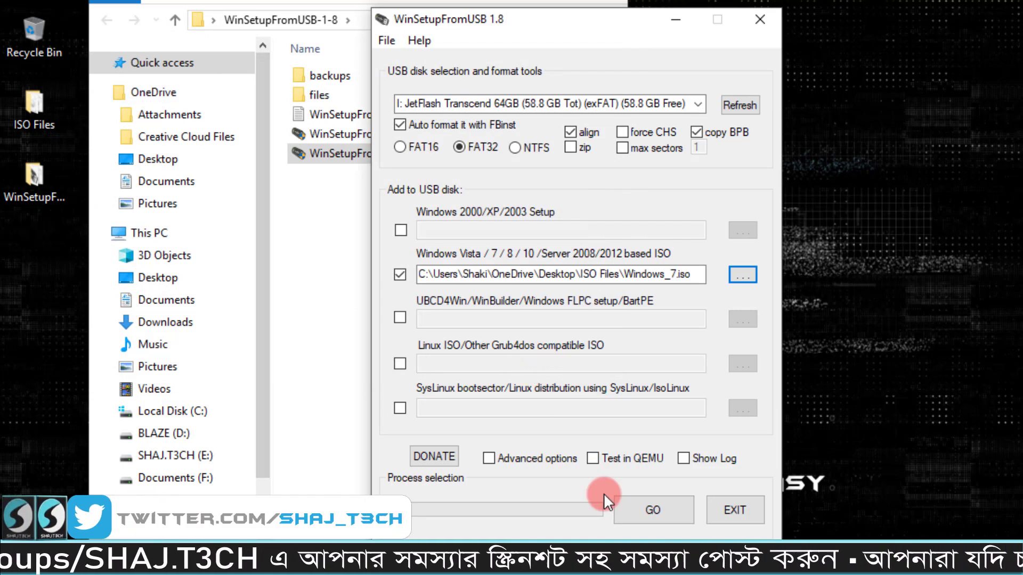
Step: Start processing and confirm the JetFlash Transcend 64GB as the correct disk to erase, repartition and reformat
click(660, 512)
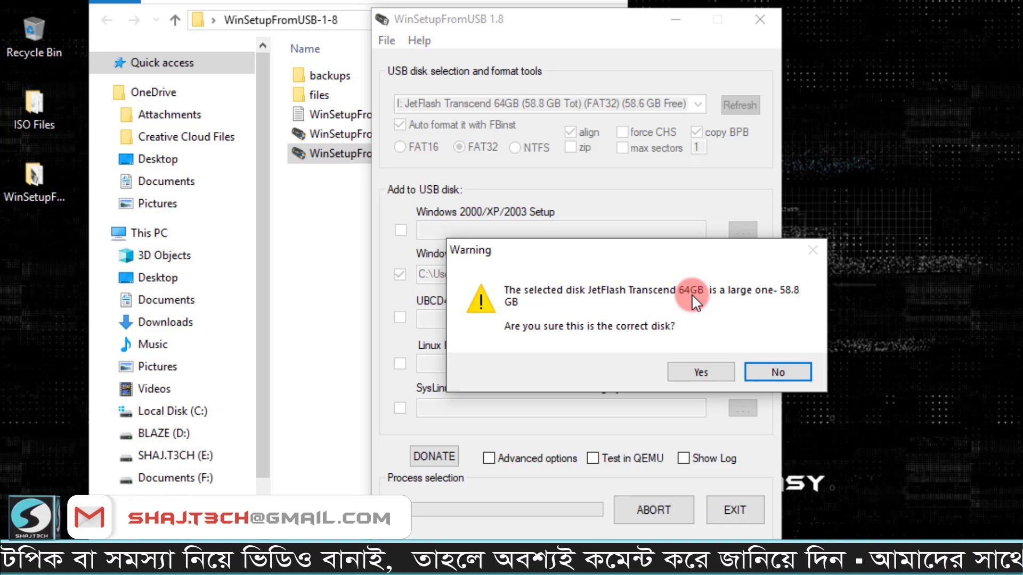
click(682, 368)
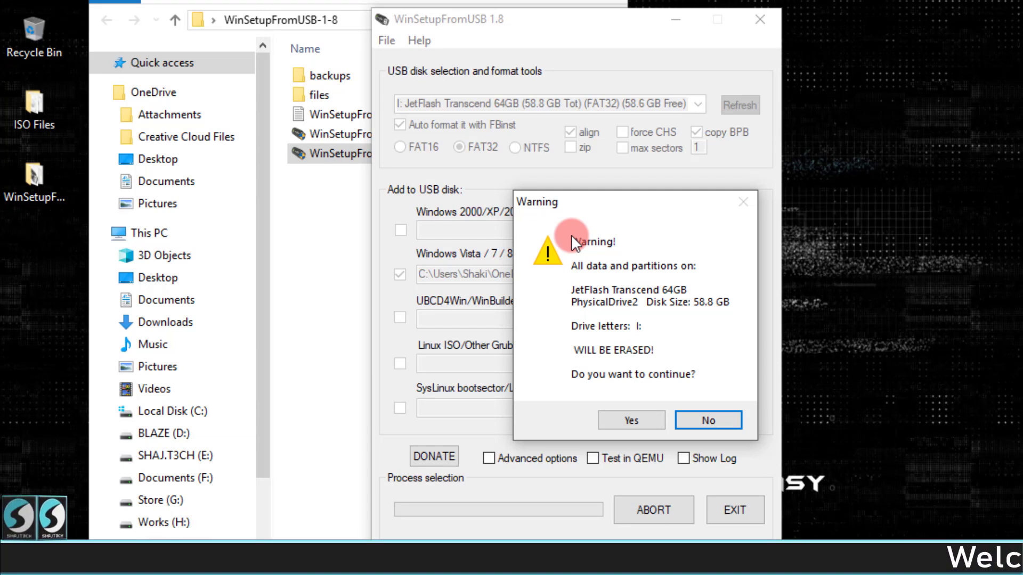
click(626, 419)
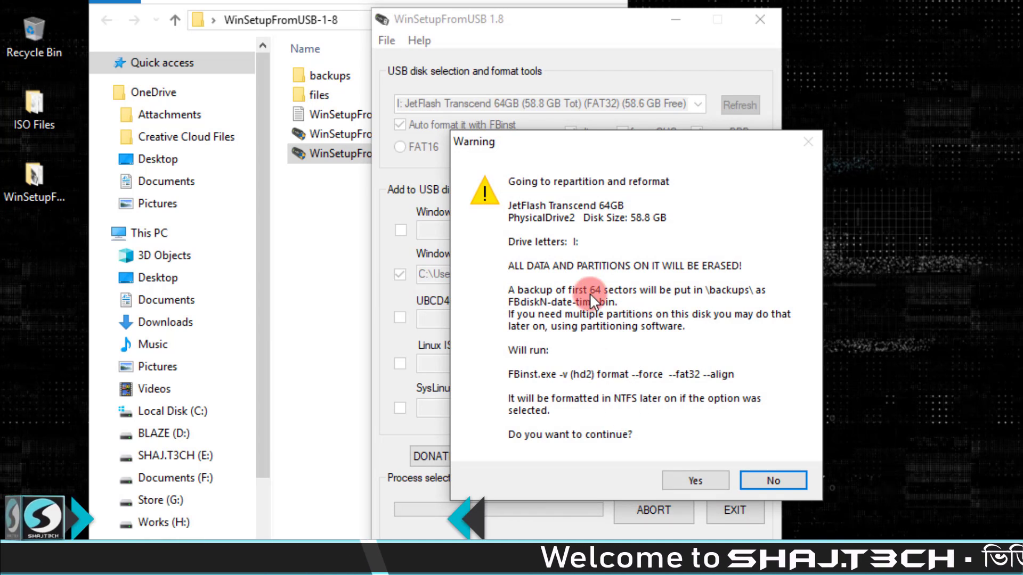
click(673, 474)
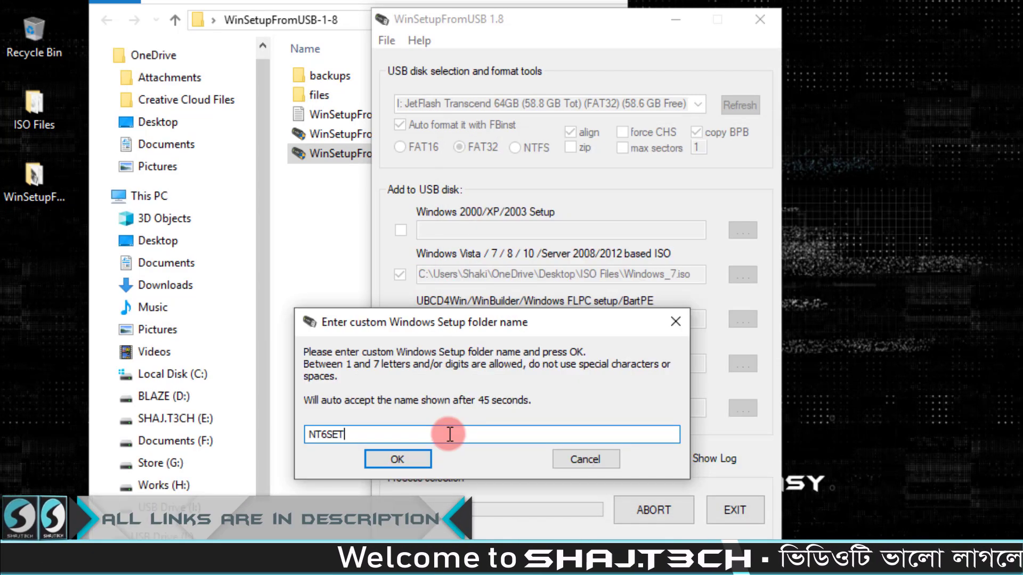
Step: Set the custom Windows Setup folder name to Win1 and accept it
key(BackSpace)
key(BackSpace)
key(BackSpace)
key(BackSpace)
key(BackSpace)
key(BackSpace)
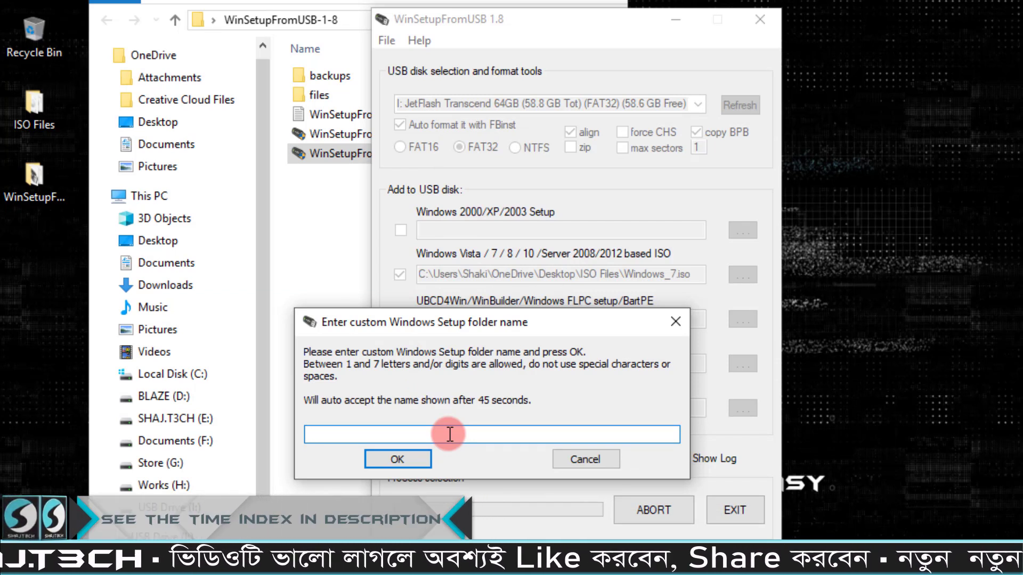
text(Win)
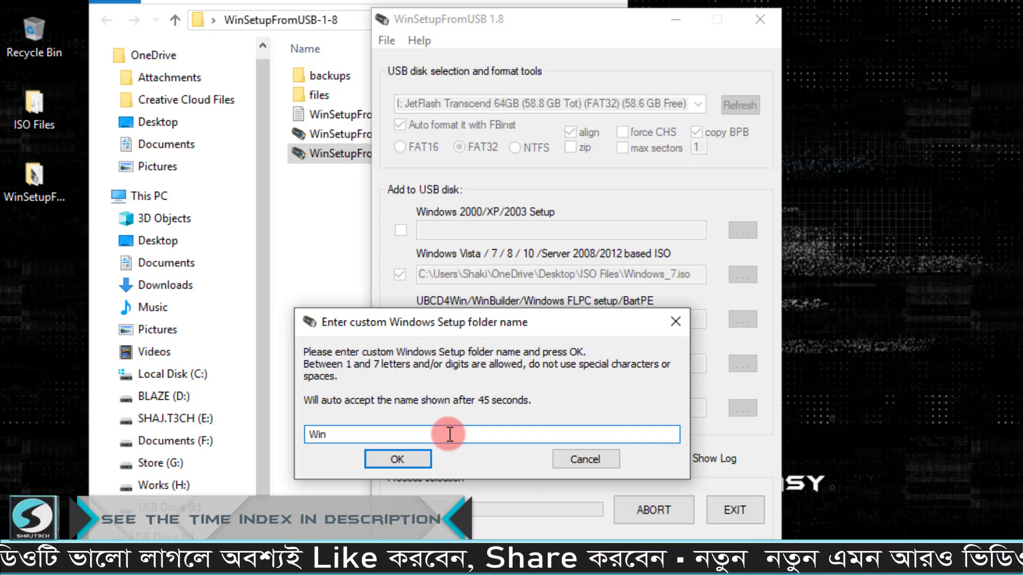
text(1)
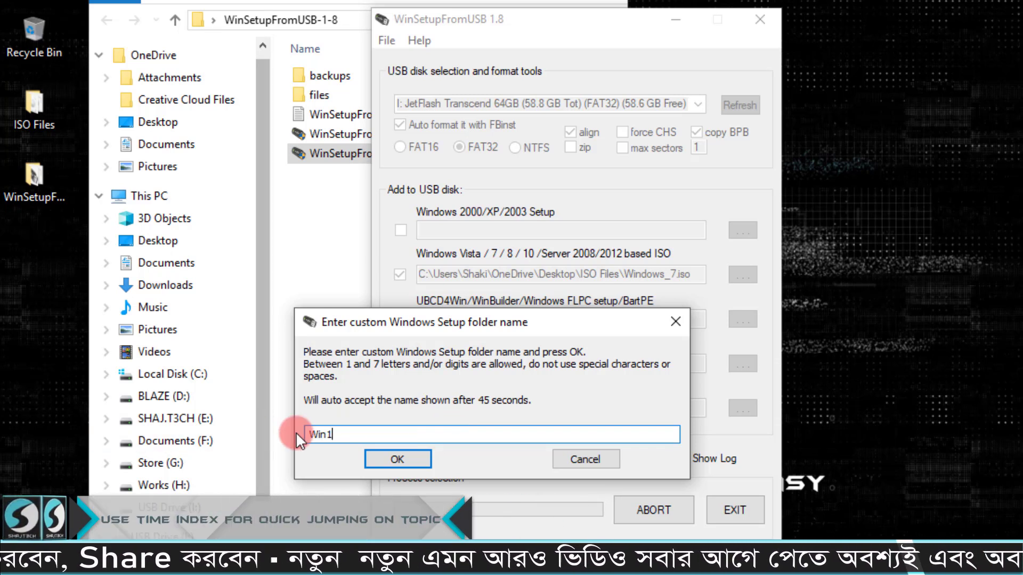
click(380, 453)
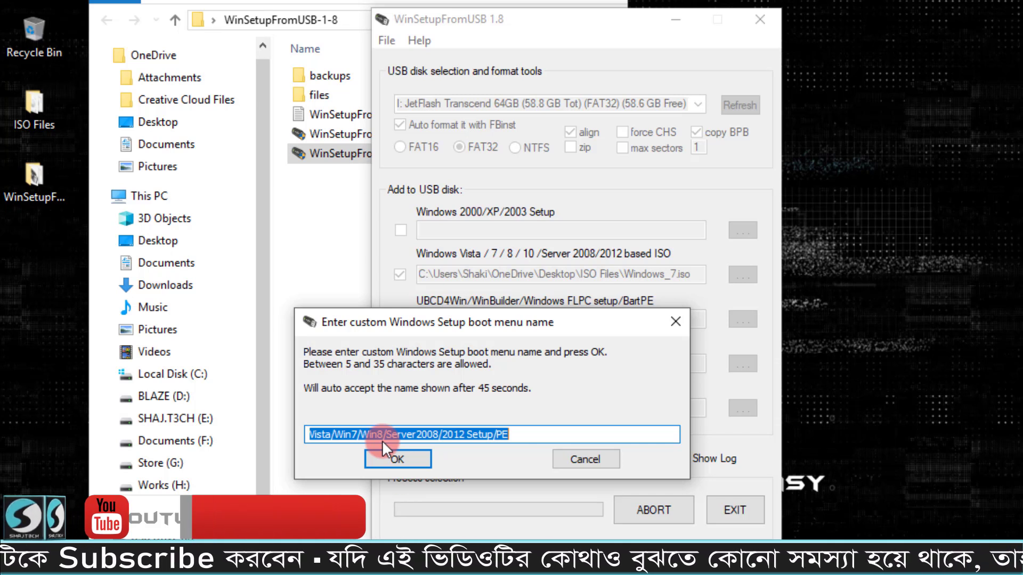
Step: Set the custom Windows Setup boot menu name to Windows7 and dismiss the completion message when writing ends
text(Windows7)
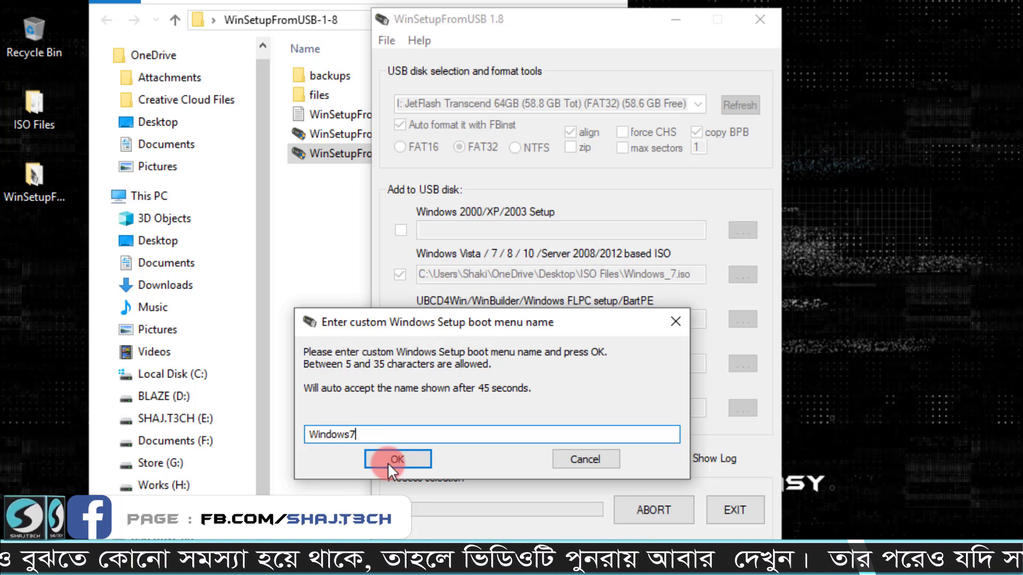
click(389, 461)
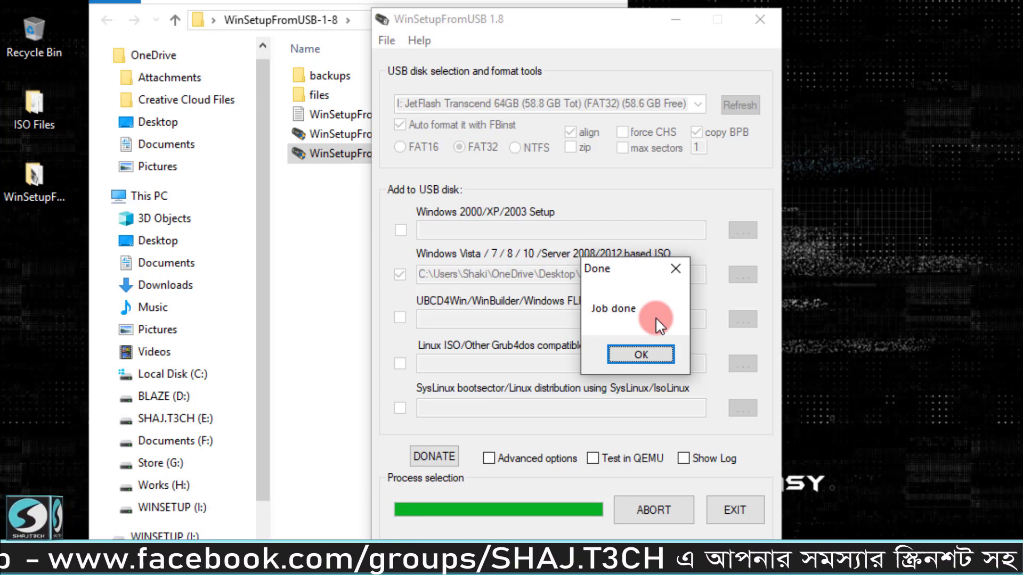
click(642, 354)
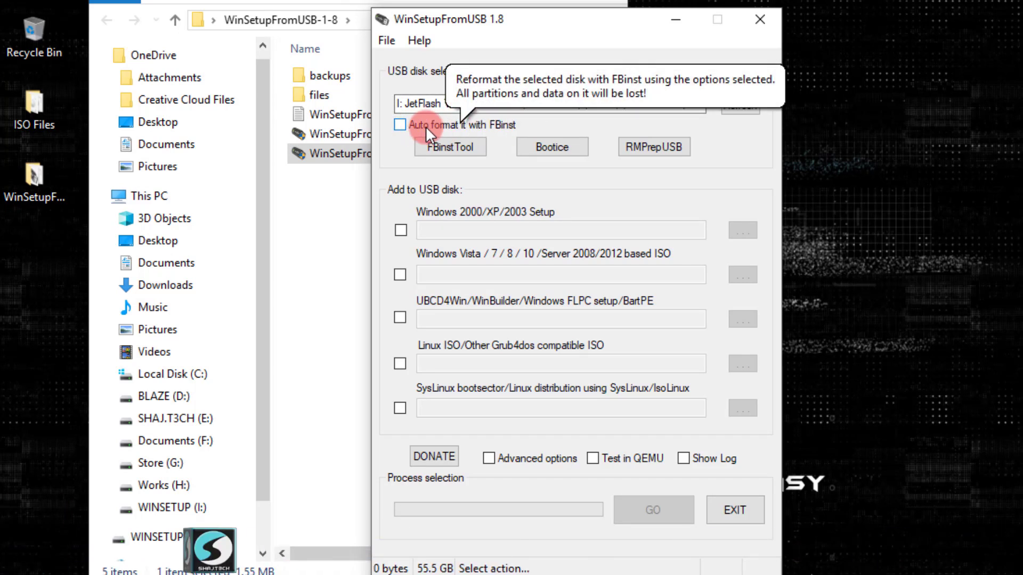
Step: Turn on custom menu names for Vista/7/8/Server Source in the advanced options again and close them
click(487, 459)
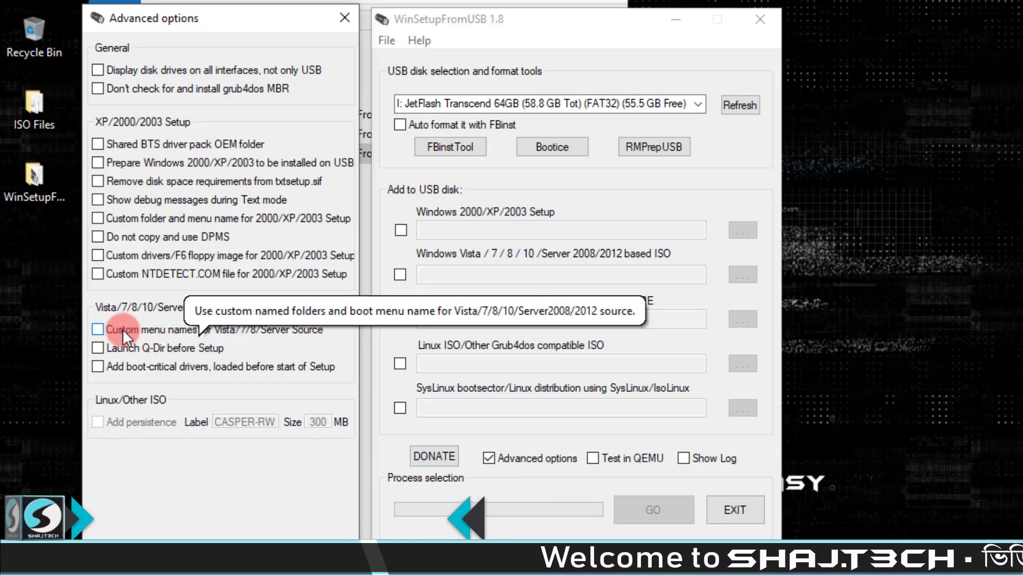
click(99, 331)
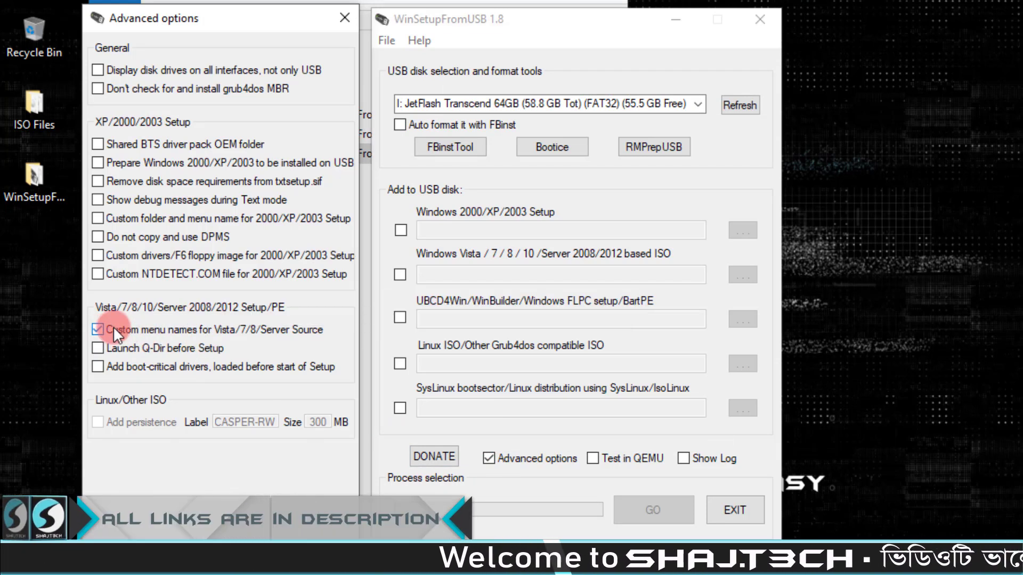
click(344, 18)
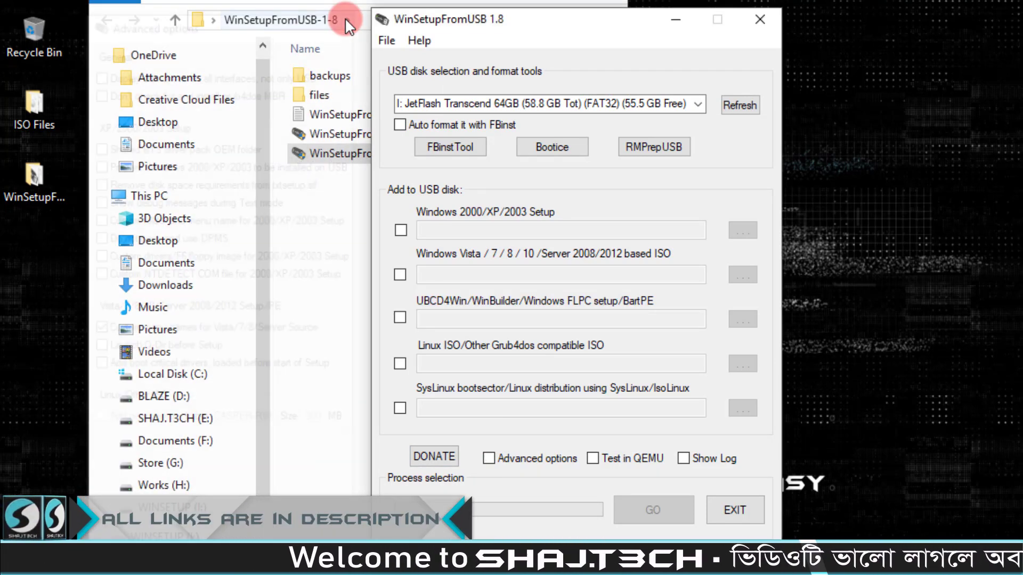
Step: Enable the Windows Vista/7/8/10/Server source again and choose Windows_10.iso as the image to add
click(463, 278)
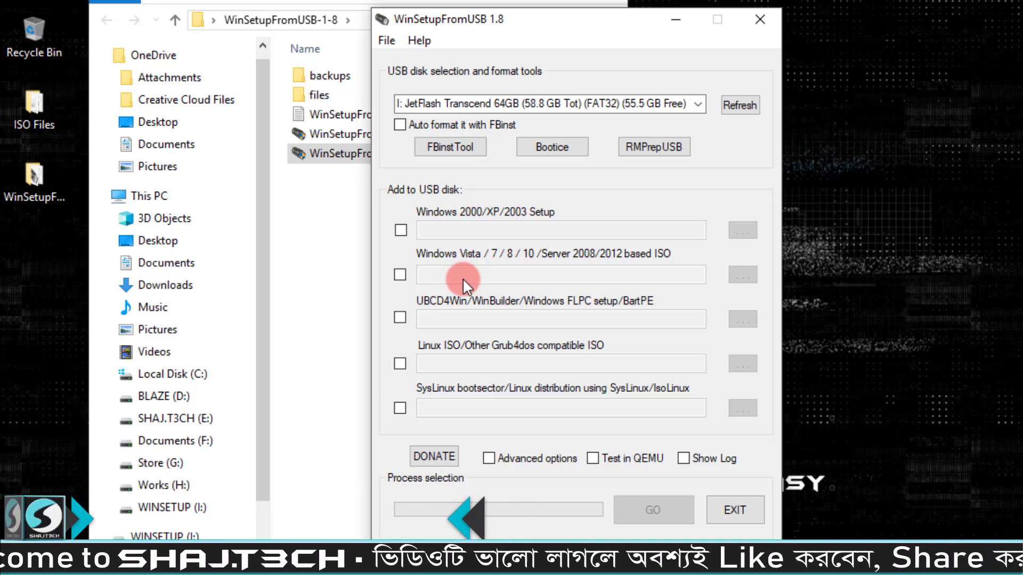
click(410, 278)
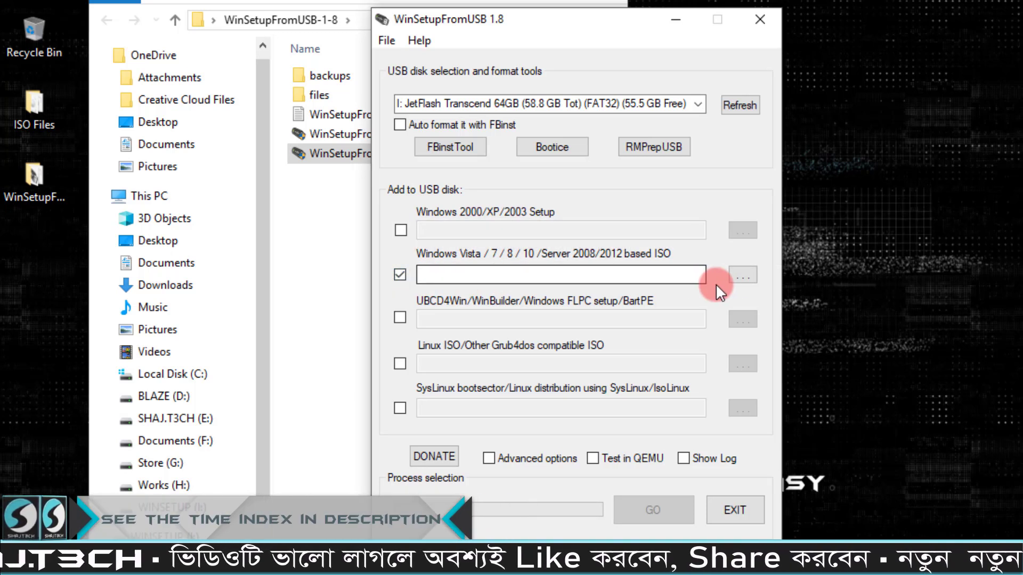
click(742, 277)
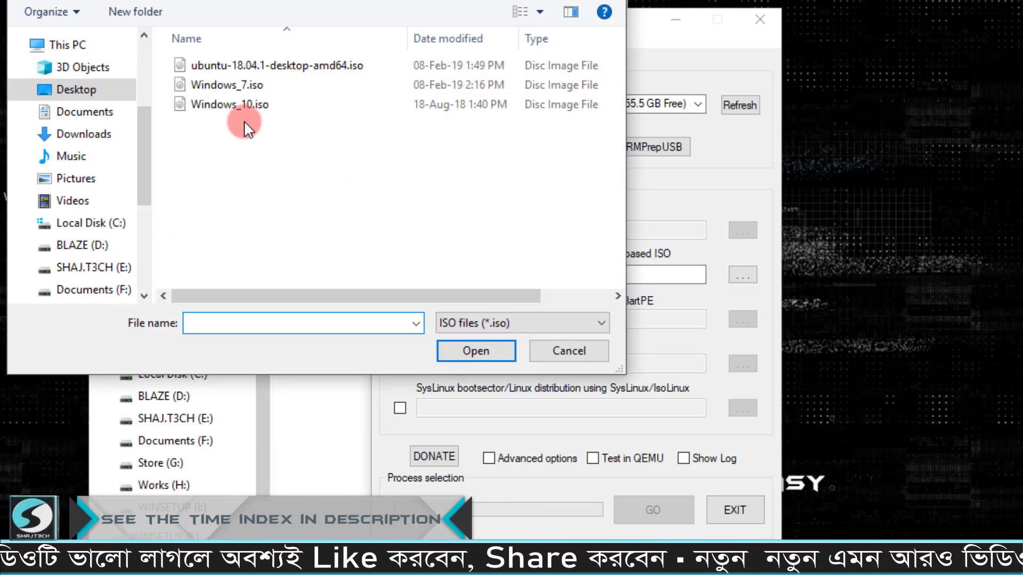
double_click(226, 106)
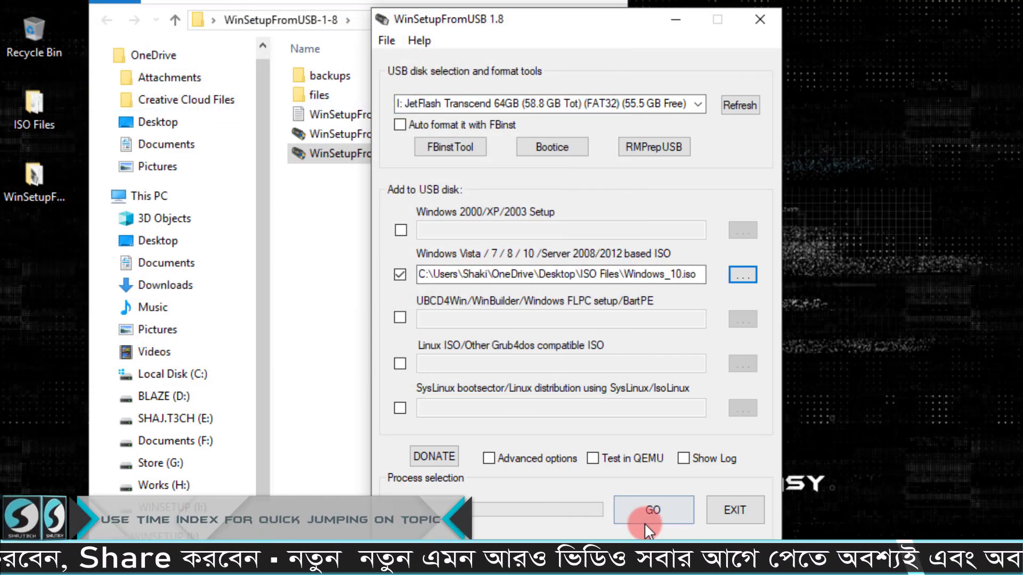
Step: Write the Windows 10 image to the confirmed JetFlash drive with setup folder name Win2 and boot menu name Windows10
click(655, 512)
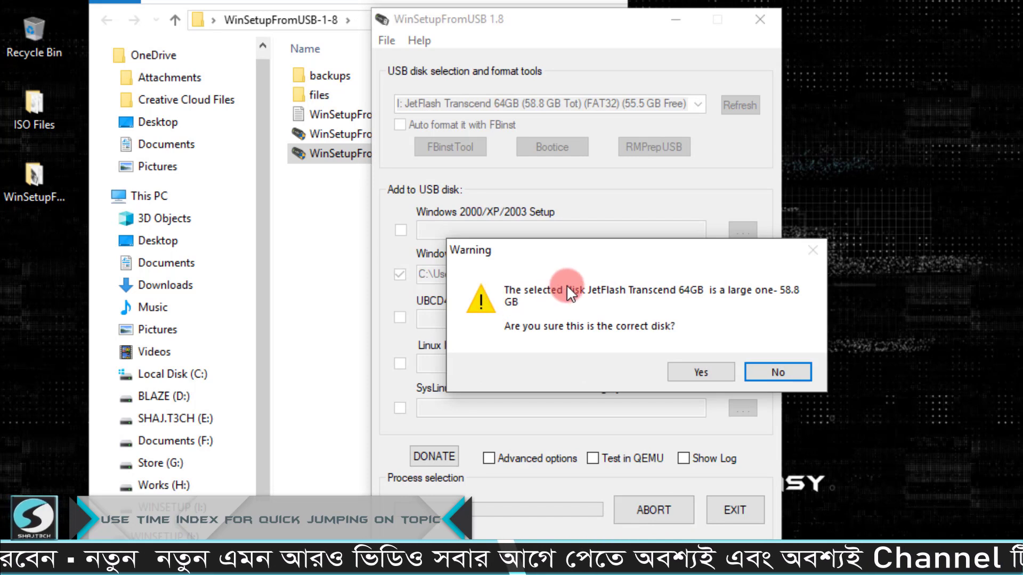
click(700, 374)
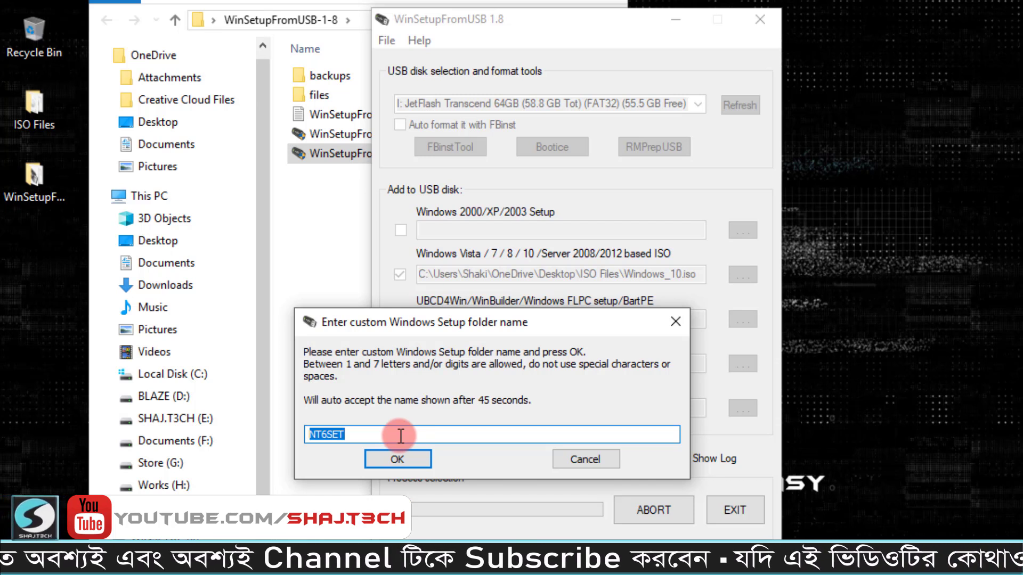
text(Win2)
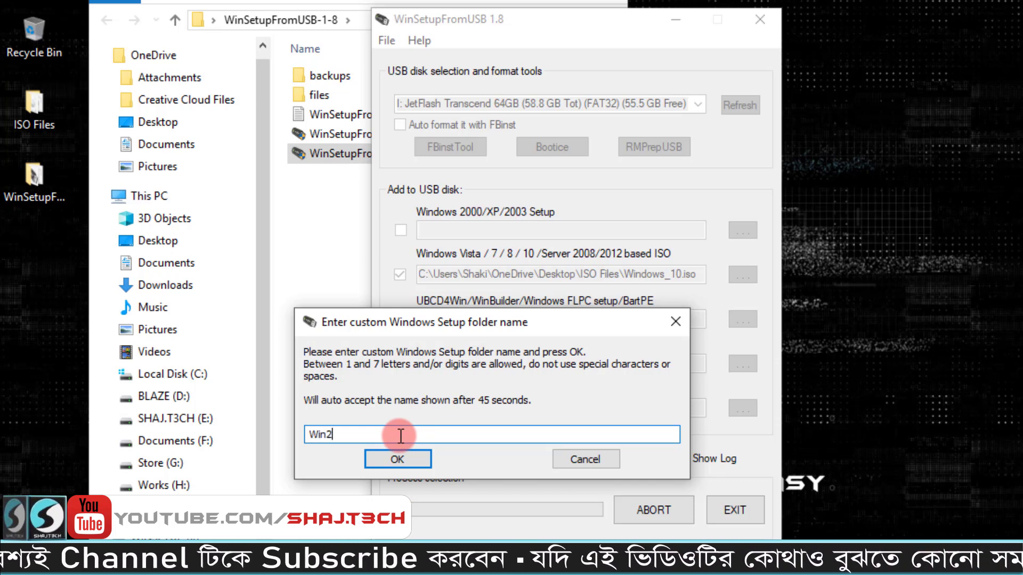
click(391, 463)
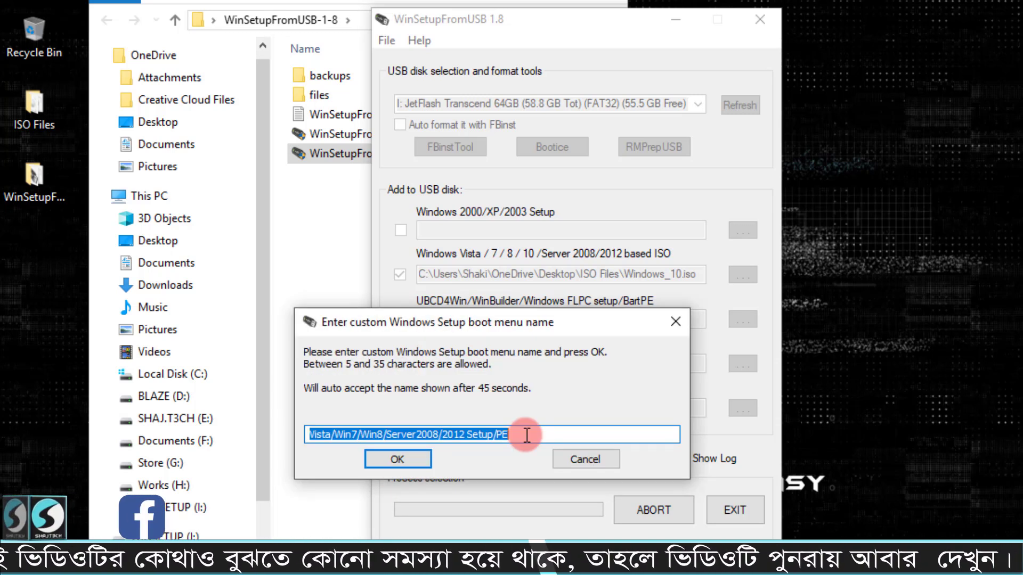
text(Windows10)
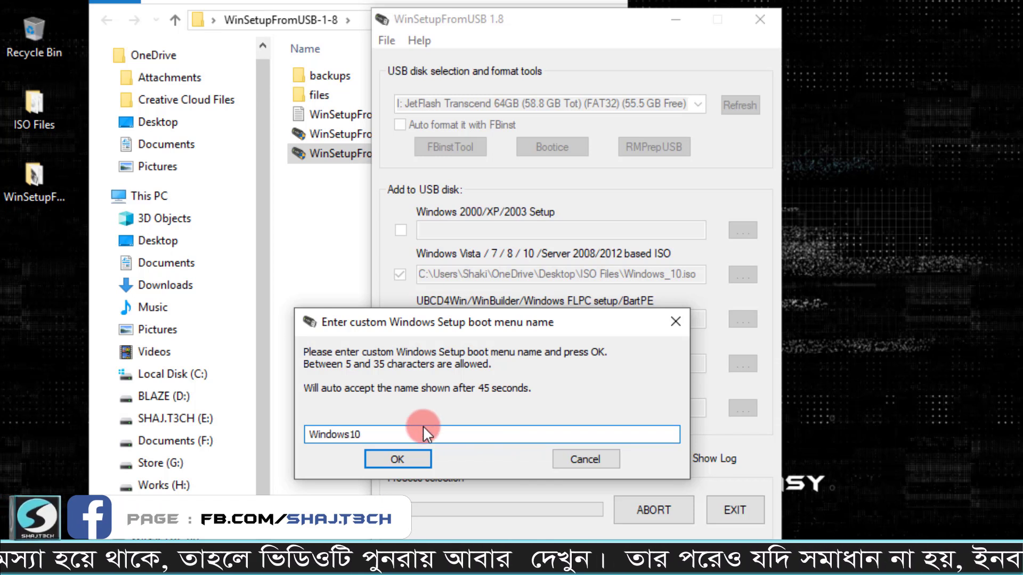
click(397, 460)
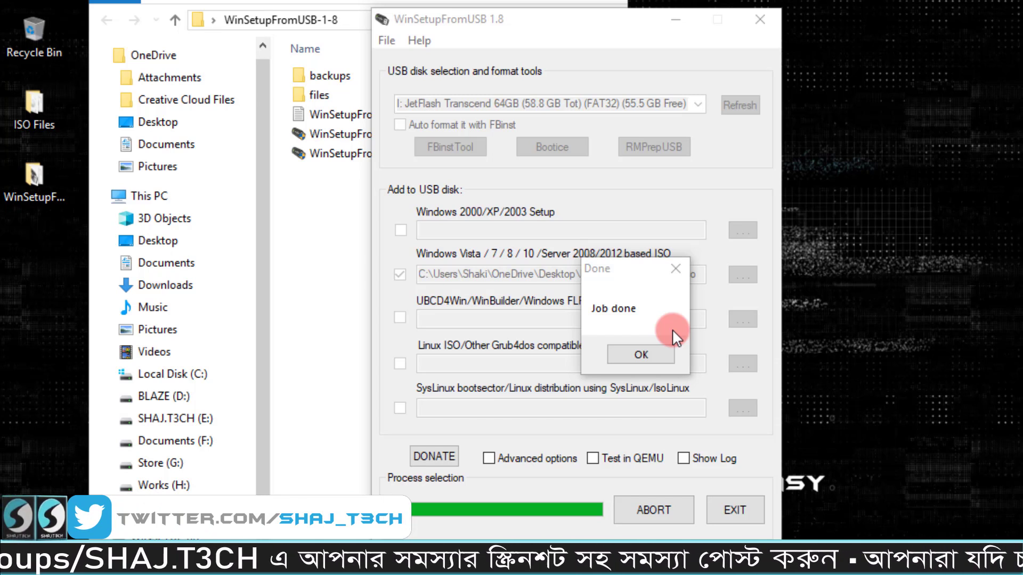
Step: Dismiss the Windows 10 completion message and re-enable custom menu names for Vista/7/8/Server Source in the advanced options
click(654, 355)
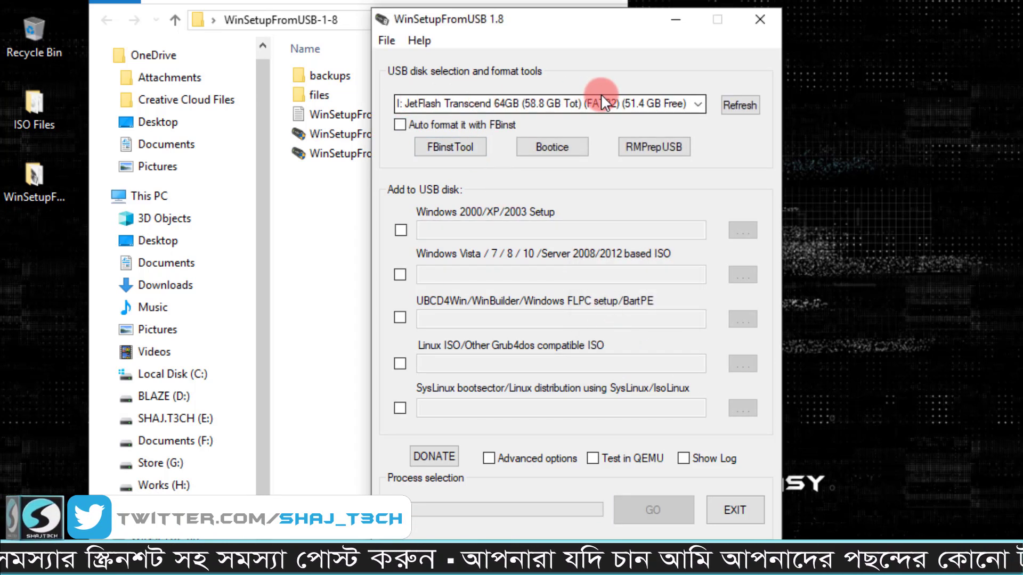
mouse_move(605, 101)
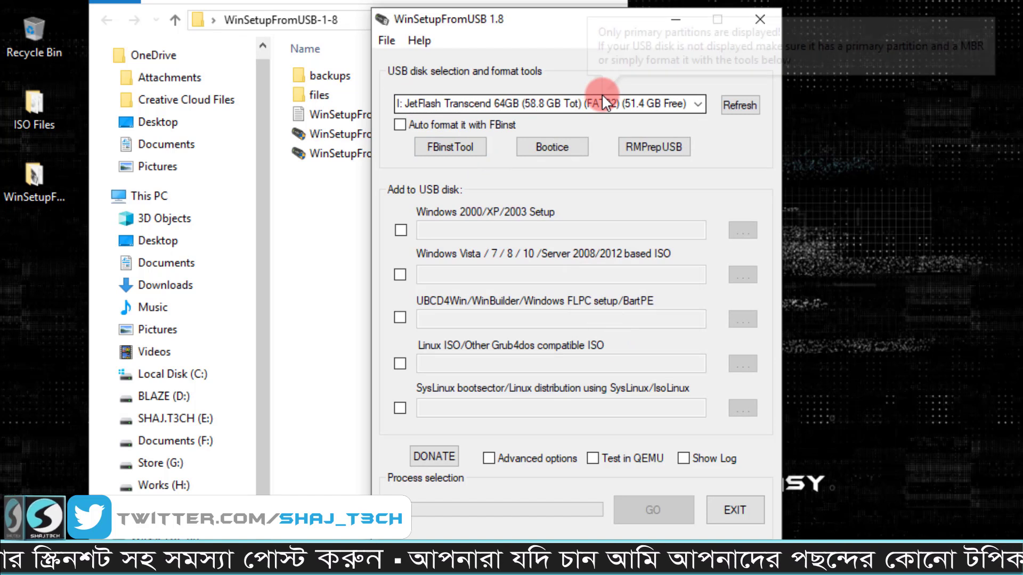
click(489, 459)
click(104, 332)
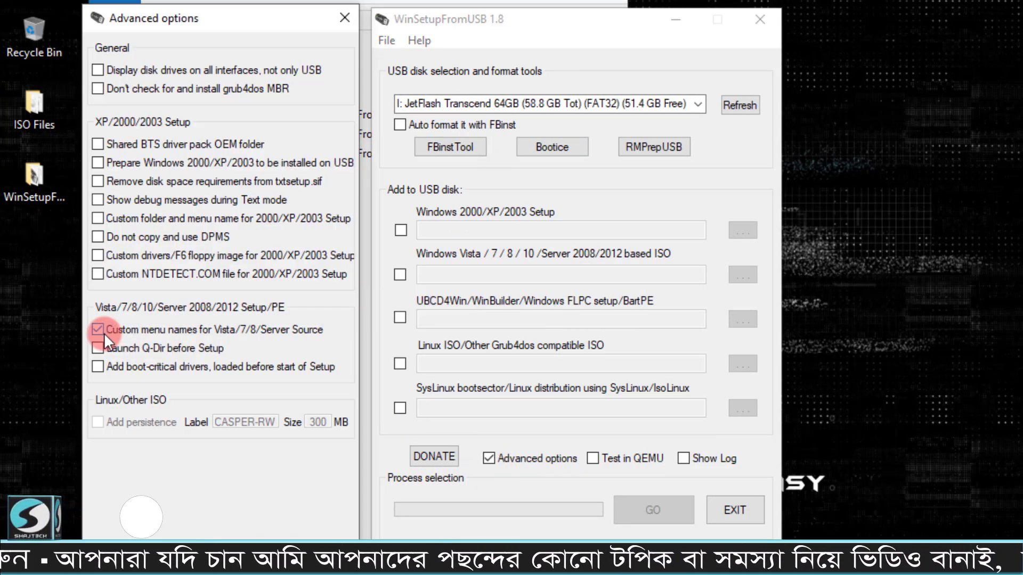
click(346, 19)
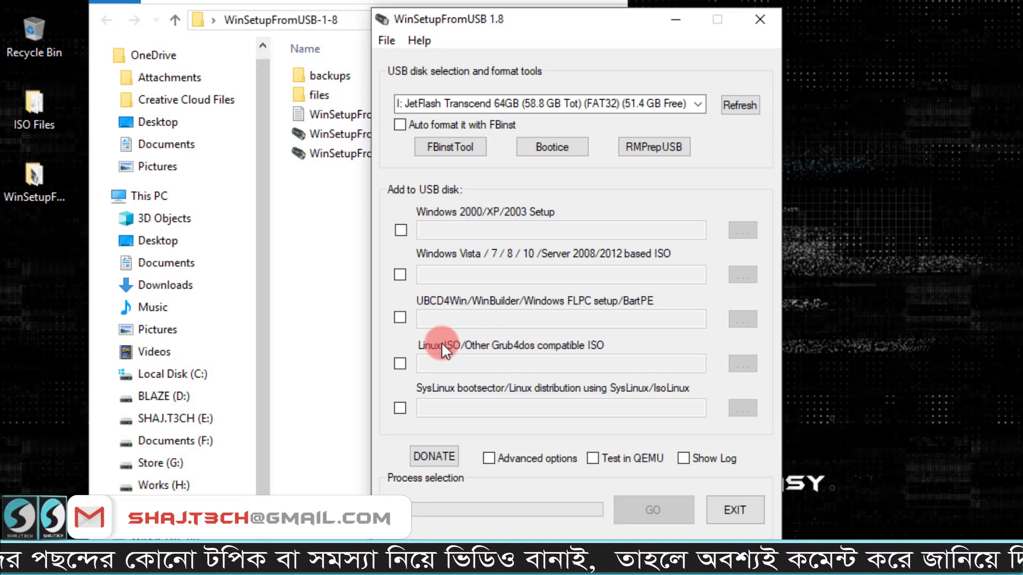
Step: Enable the Linux ISO/Other Grub4dos compatible ISO source with ubuntu-18.04.1-desktop-amd64.iso and set its boot menu name to Ubuntu
click(403, 365)
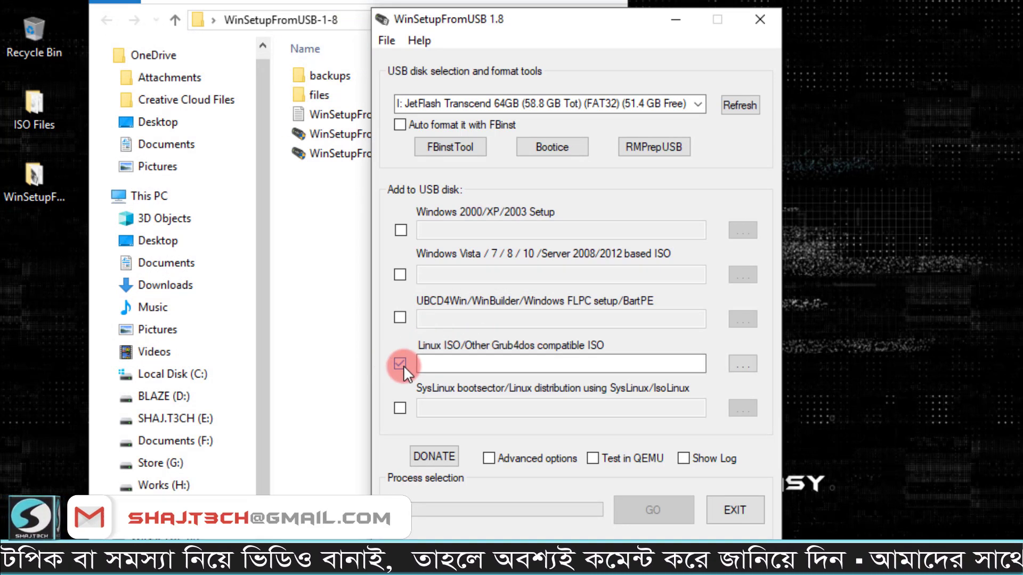
click(738, 367)
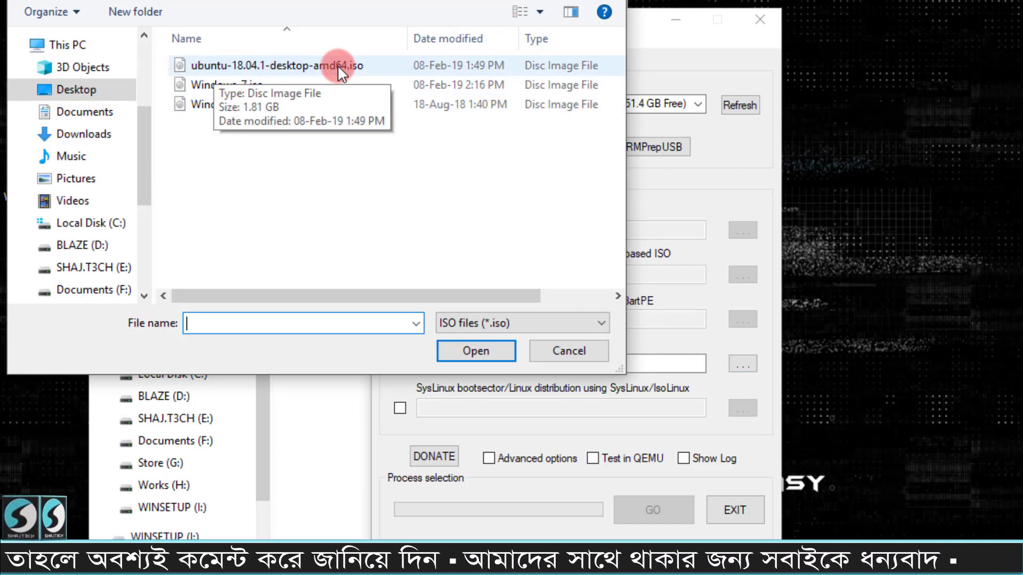
double_click(196, 65)
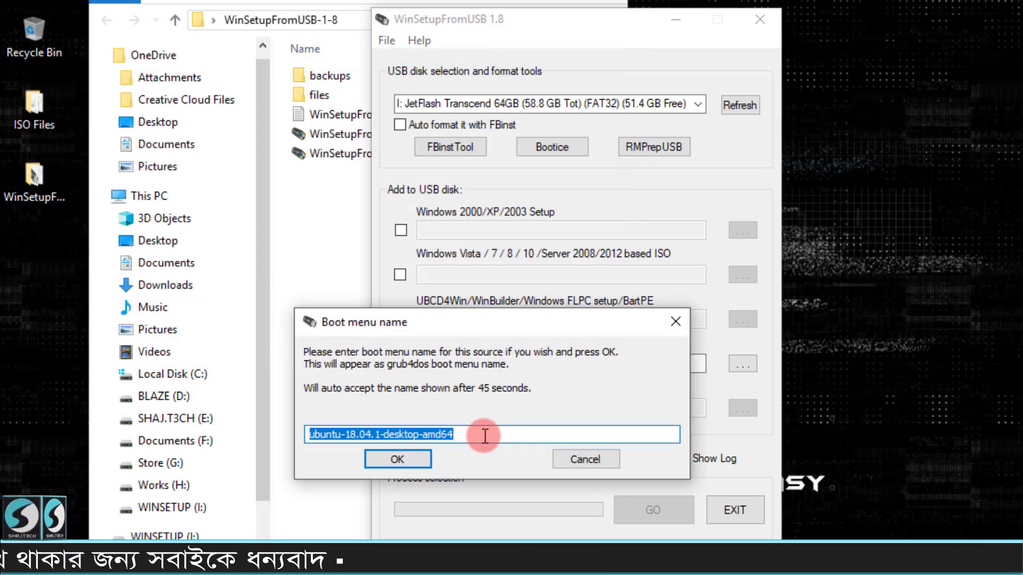
text(Ubuntu)
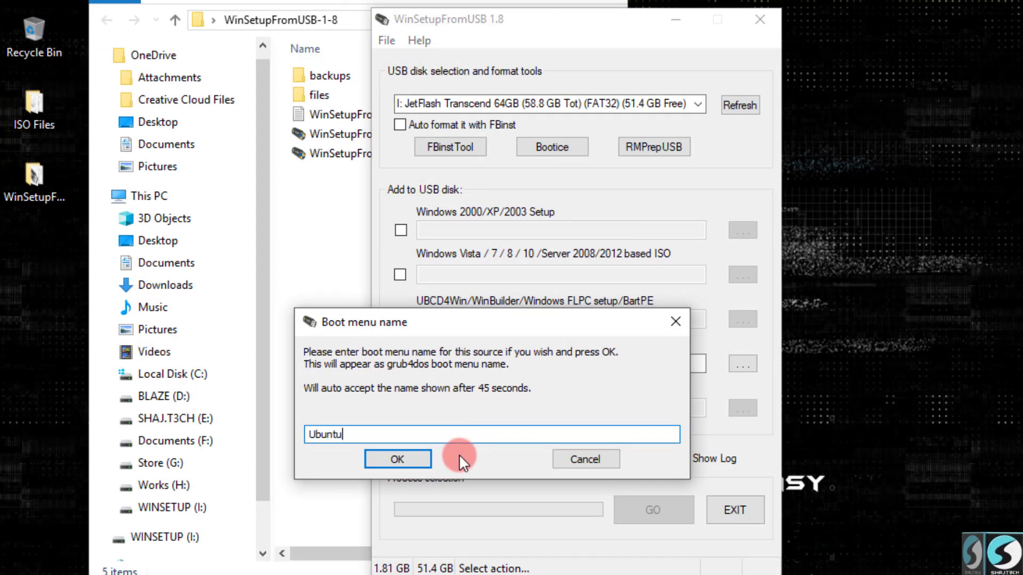
click(419, 460)
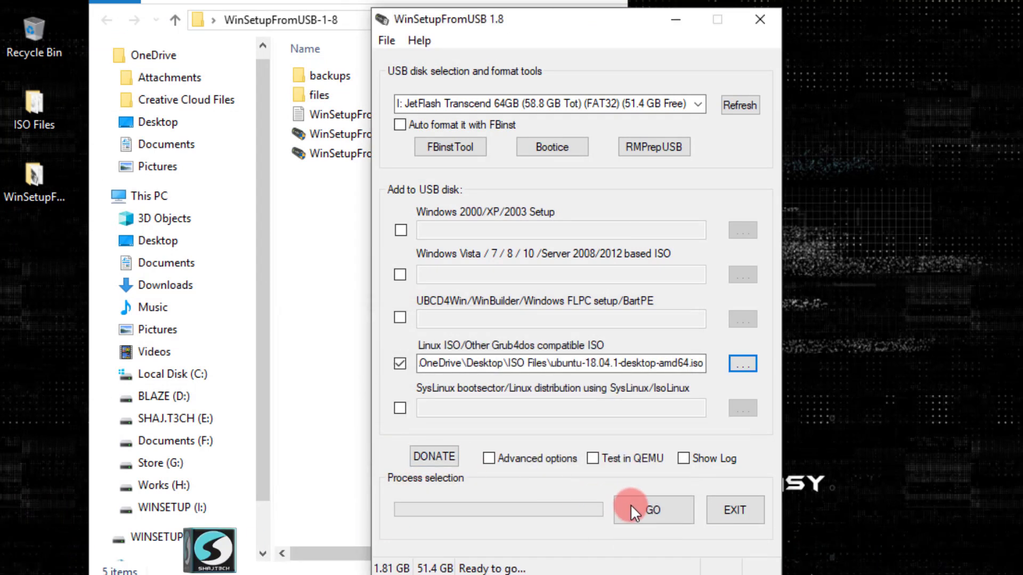
Step: Write the Ubuntu image to the JetFlash drive, confirming it is the correct disk, and dismiss the completion message when writing ends
click(653, 510)
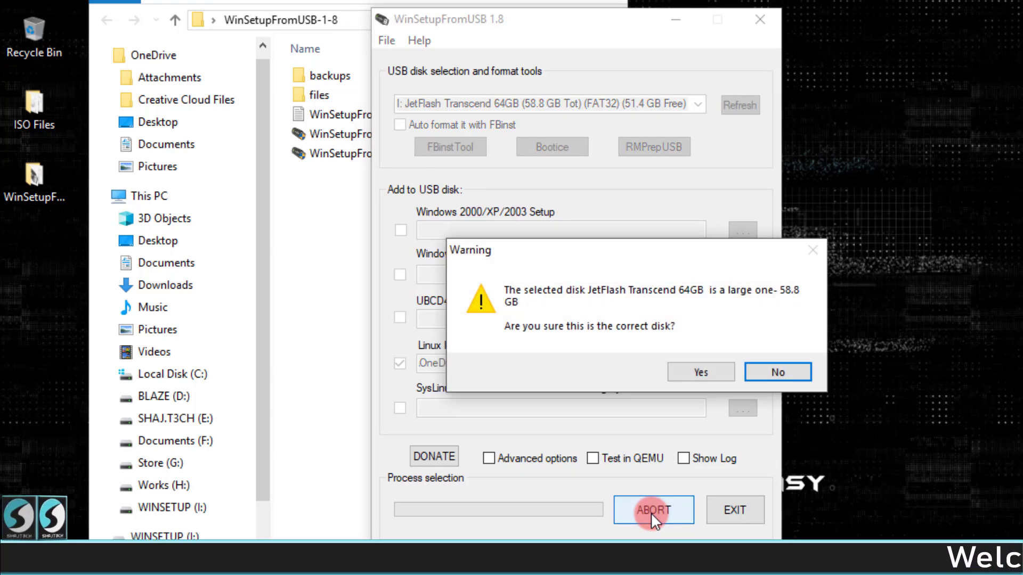
click(695, 369)
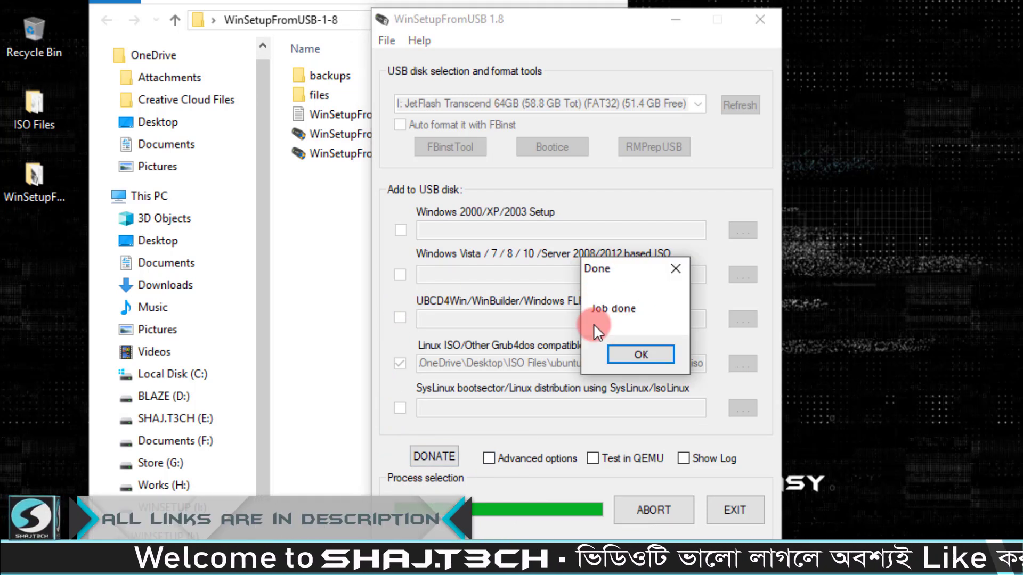
click(642, 351)
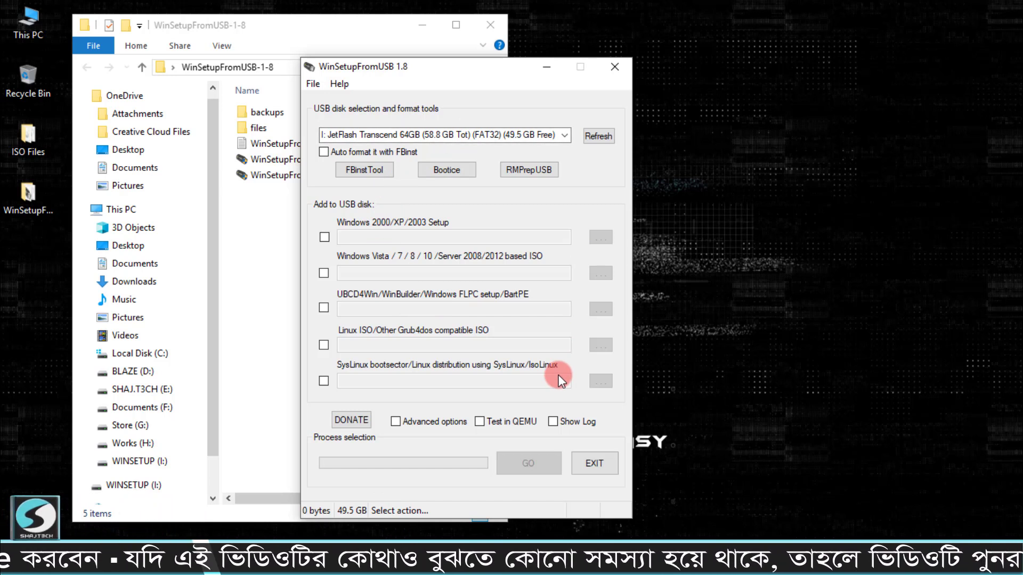
Step: Open the WINSETUP (I:) drive and inspect the contents of the Win1 and Win2 folders inside its WINSETUP folder
click(270, 372)
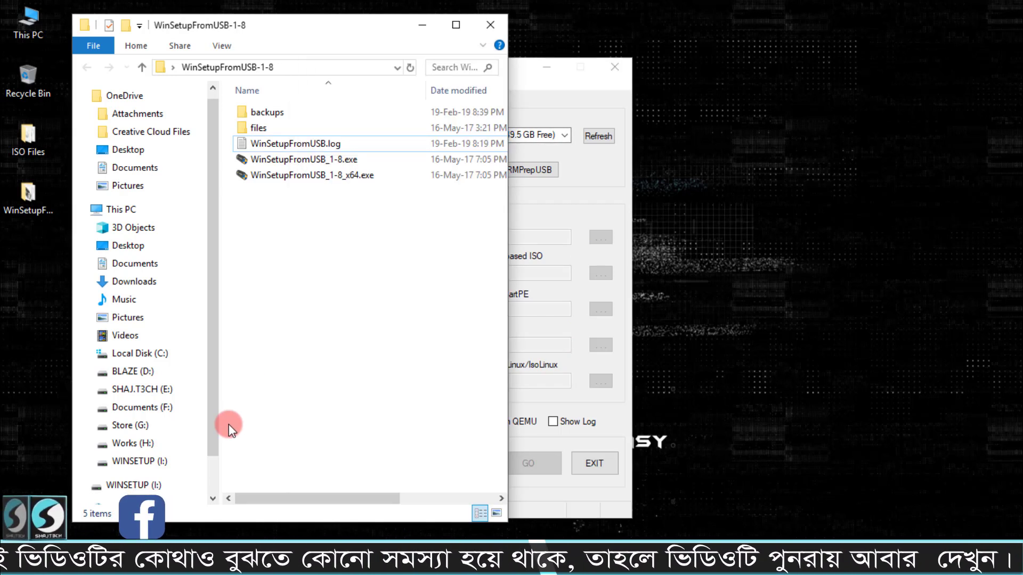
click(140, 461)
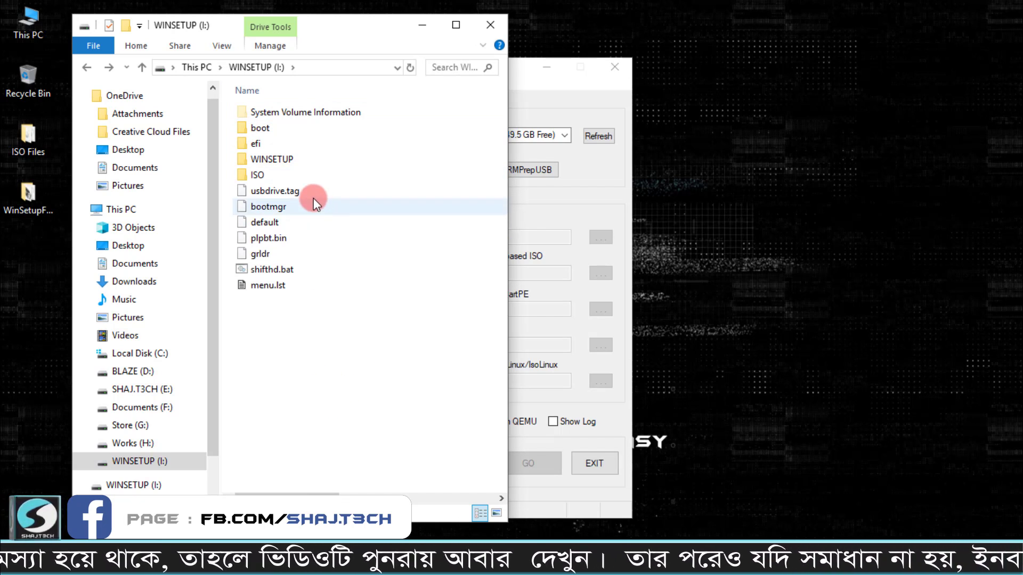
double_click(269, 160)
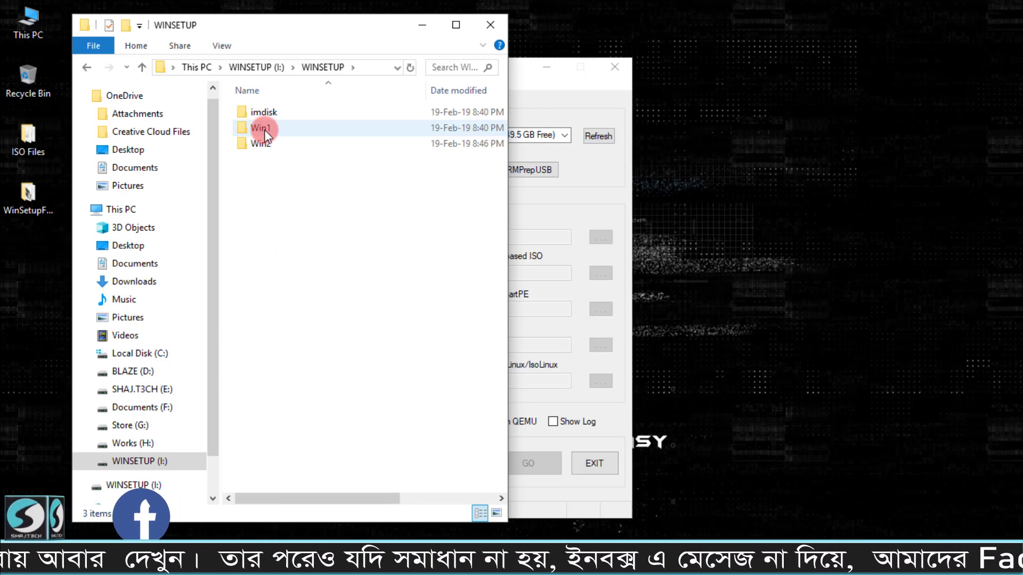
mouse_move(270, 148)
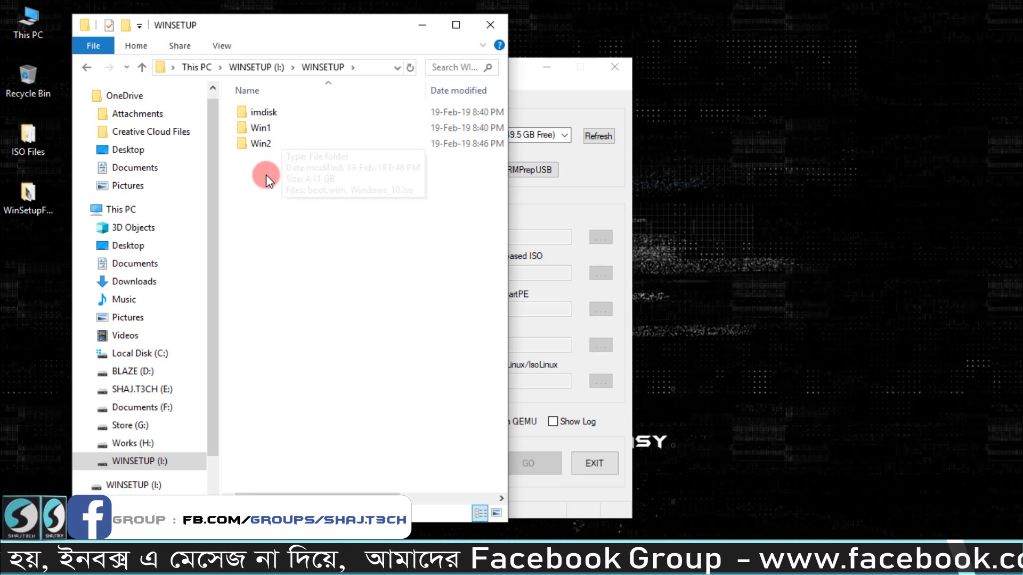
double_click(260, 130)
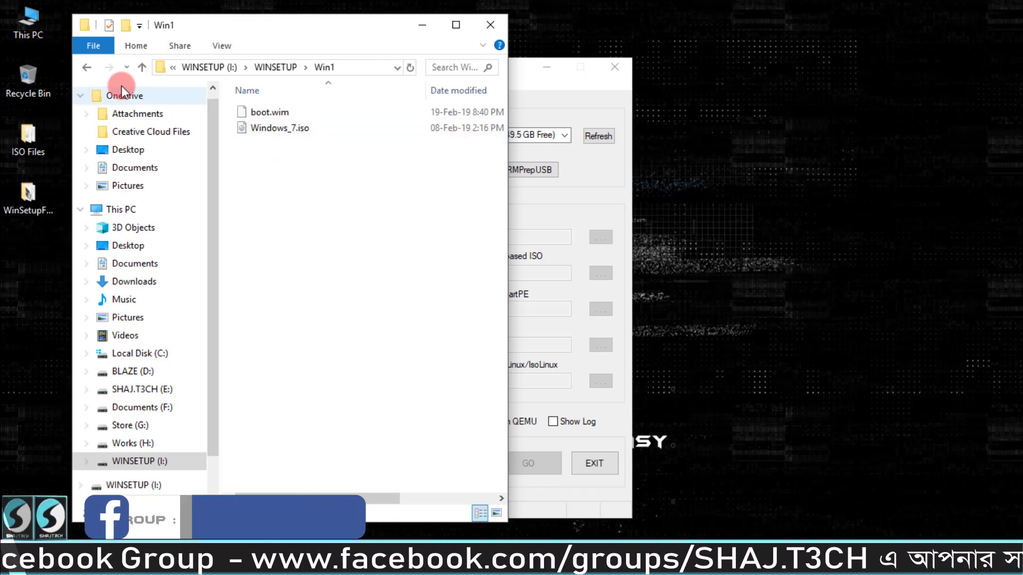
click(86, 67)
double_click(271, 147)
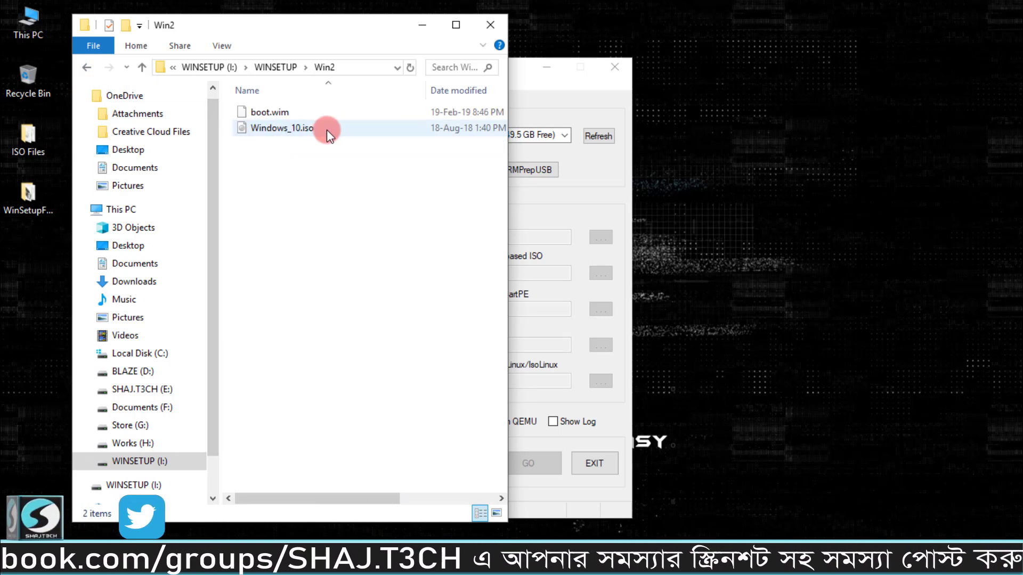
click(87, 67)
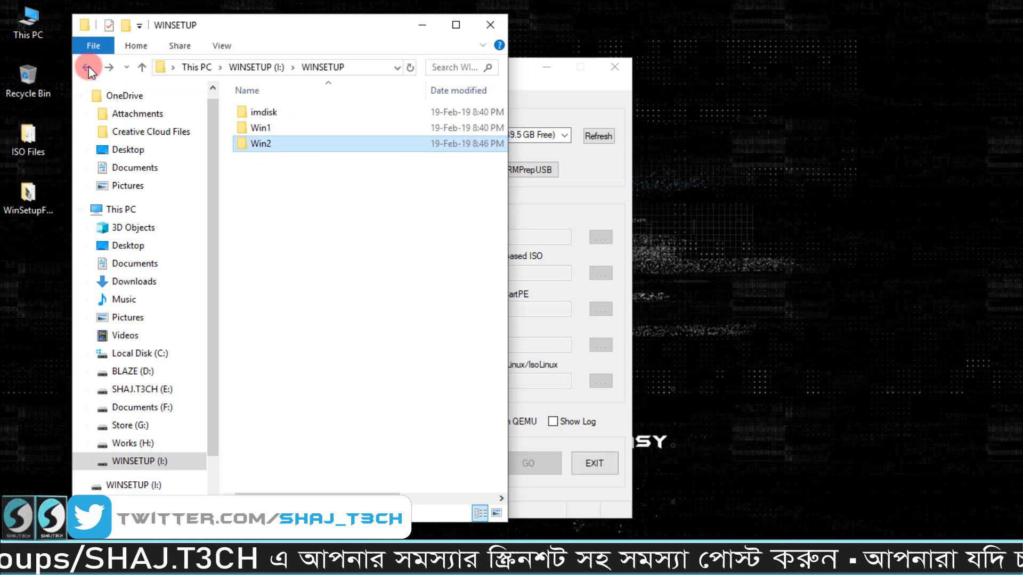
Step: Inspect the ISO folder on the WINSETUP (I:) drive and close the file window
click(88, 68)
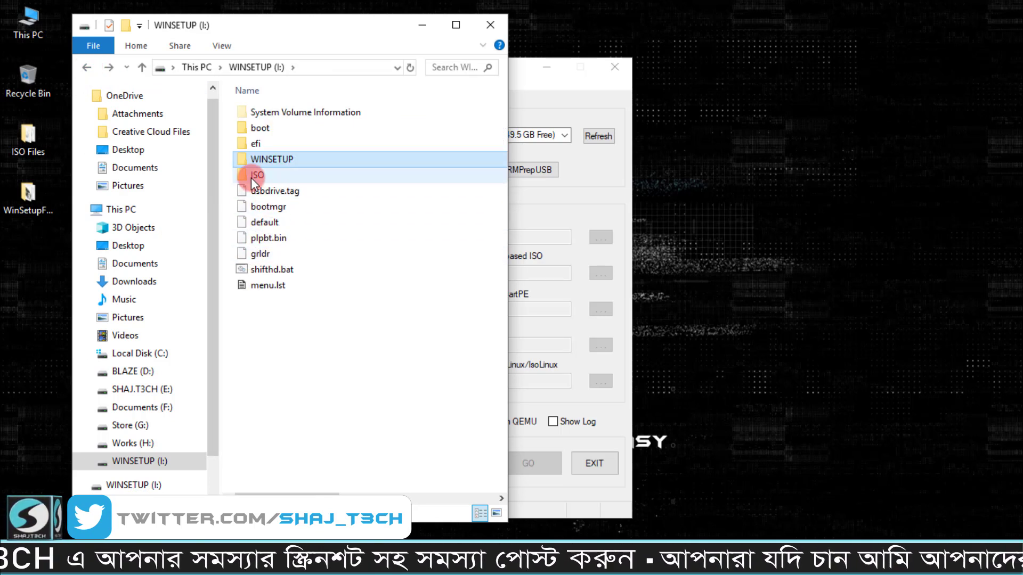
double_click(252, 177)
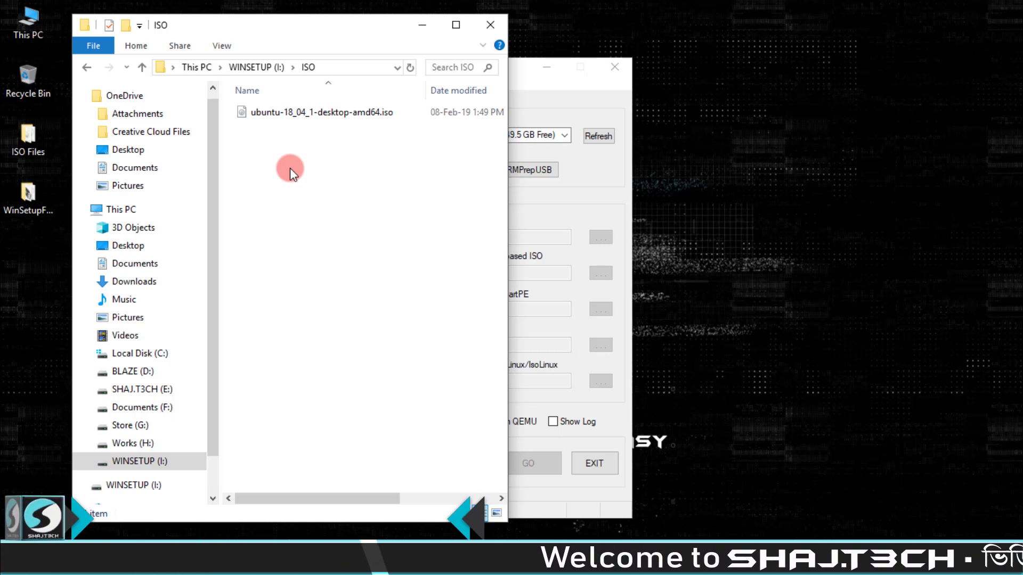
click(485, 22)
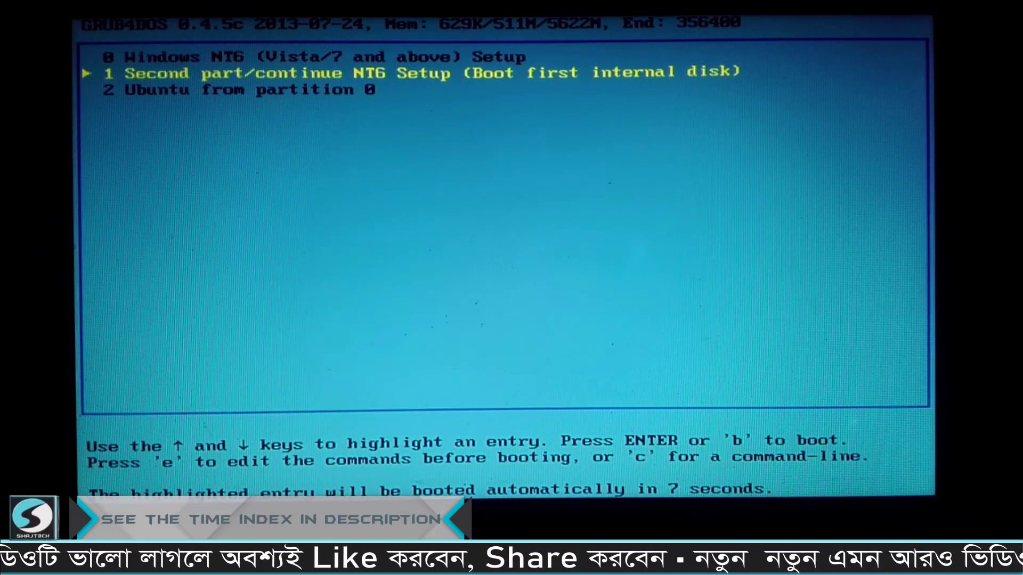
Step: Go through the entries of the GRUB4DOS boot menu and boot Windows NT6 (Vista/7 and above) Setup
key(Down)
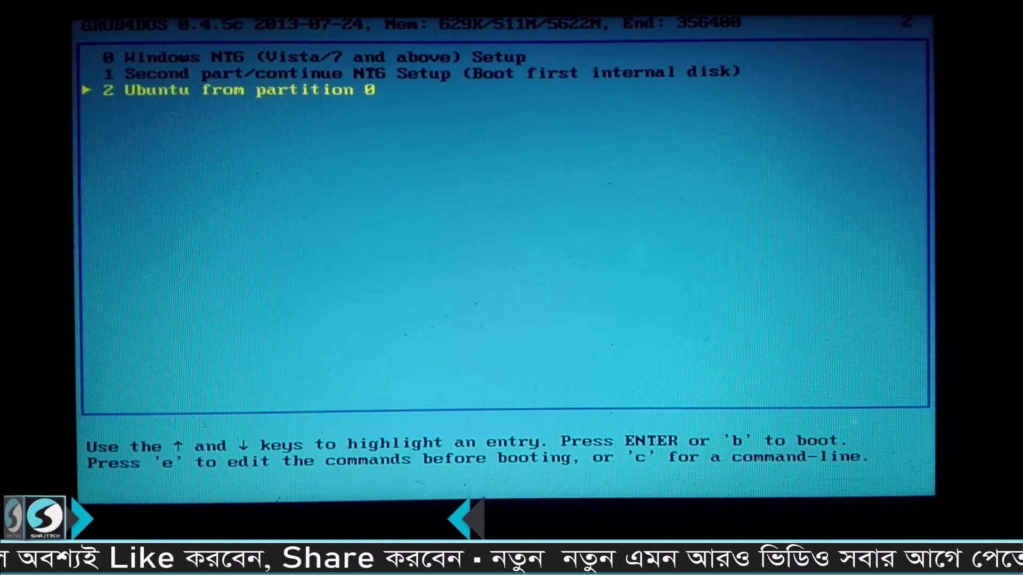
key(Up)
key(Up)
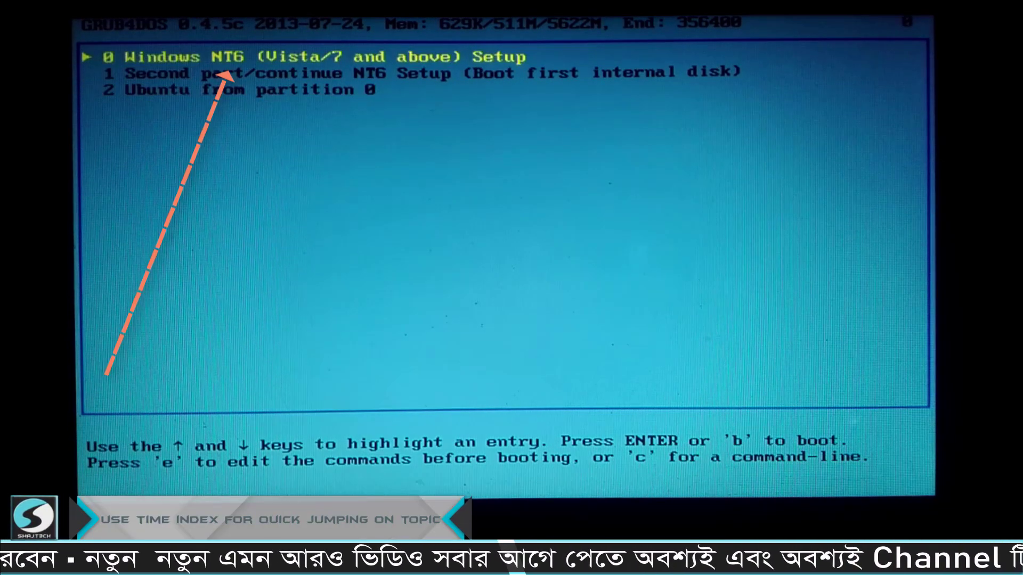
key(Down)
key(Down)
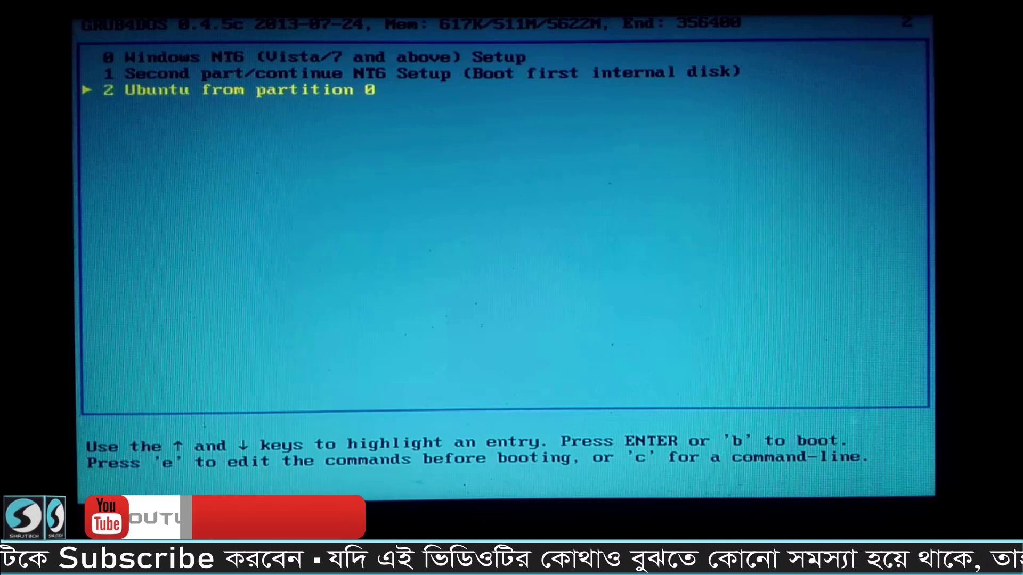
key(Up)
key(Up)
key(Return)
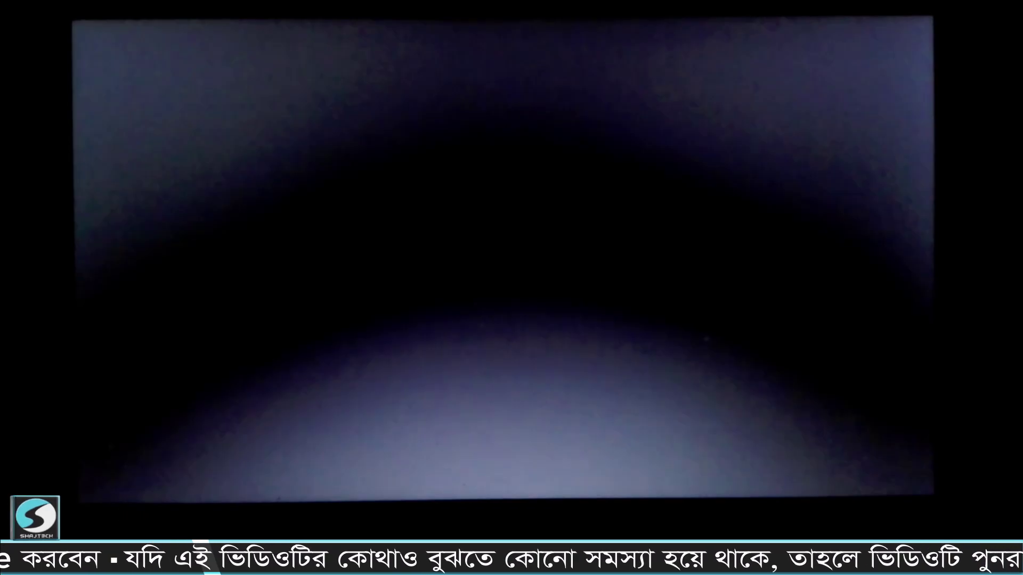
Step: Look through the Windows7 and Windows10 entries in Windows Boot Manager and return to the Grub4dos main menu
key(Down)
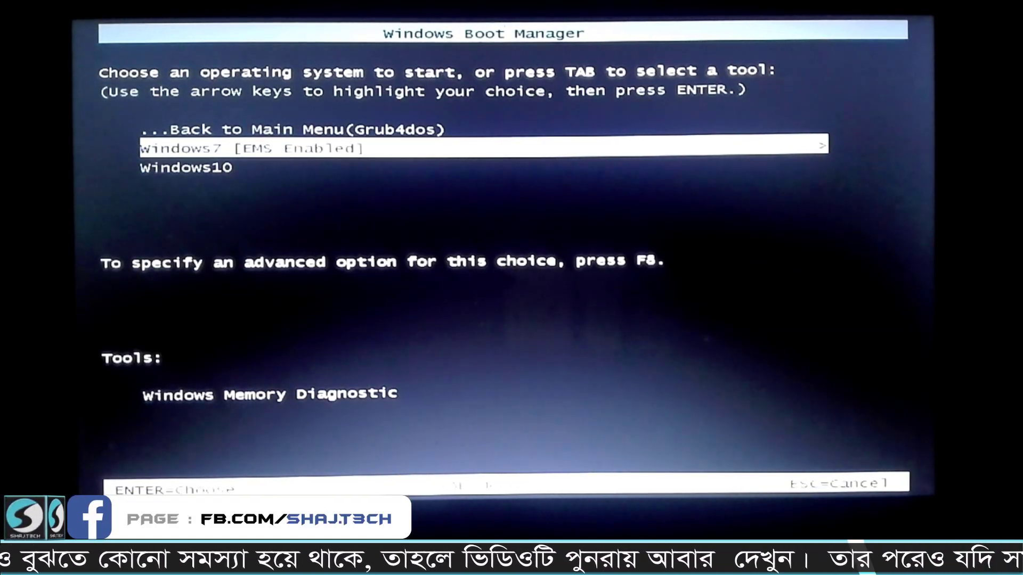
key(Down)
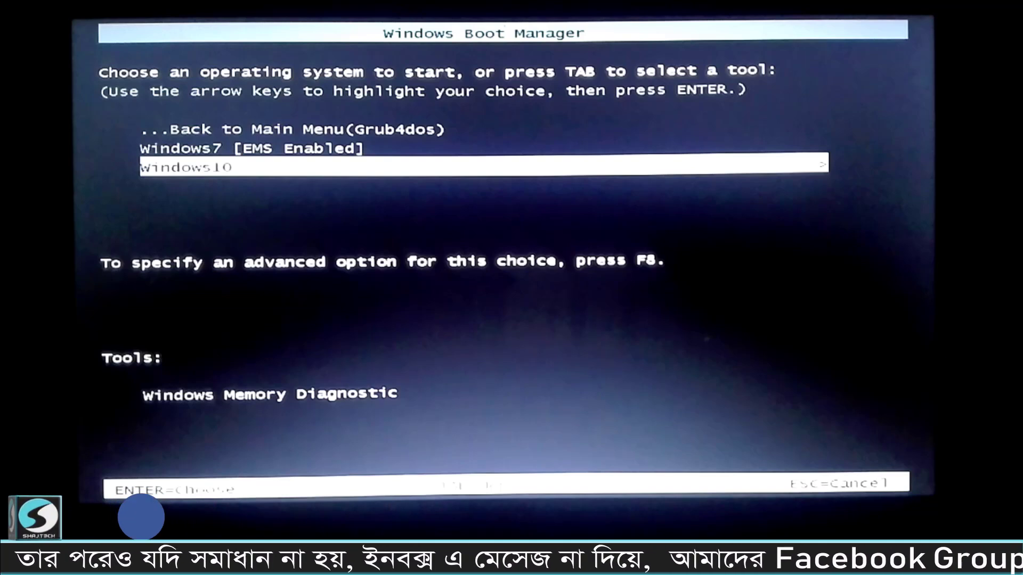
key(Return)
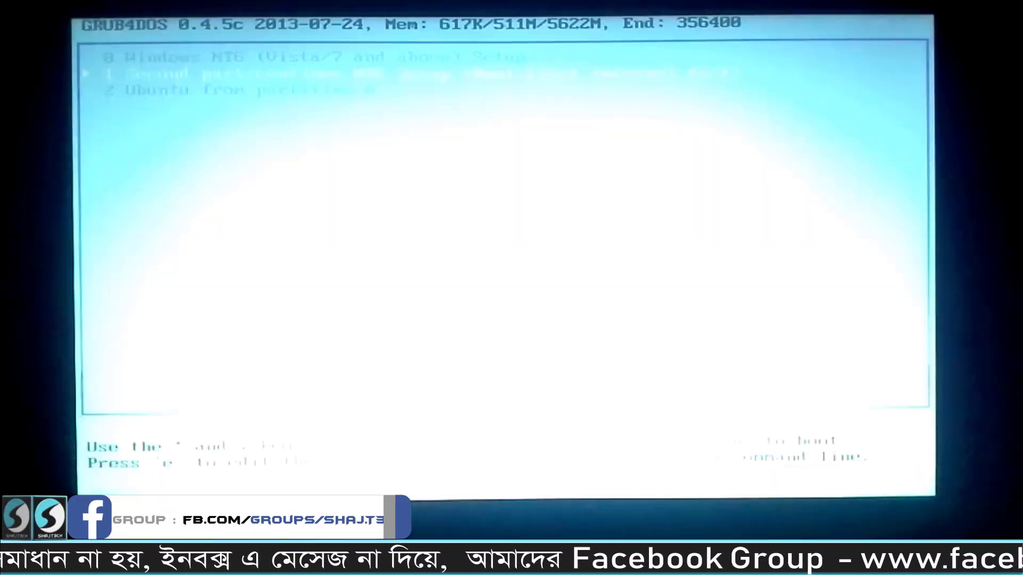